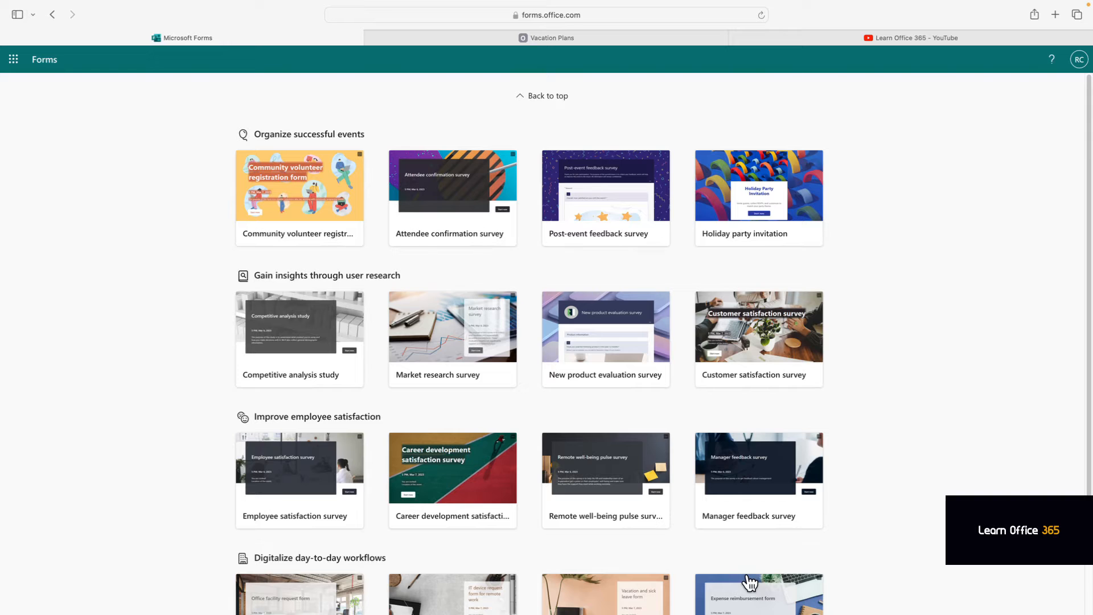
- Create a form from the Market research survey template and dismiss the suggestion about shortening the survey
left_click(447, 330)
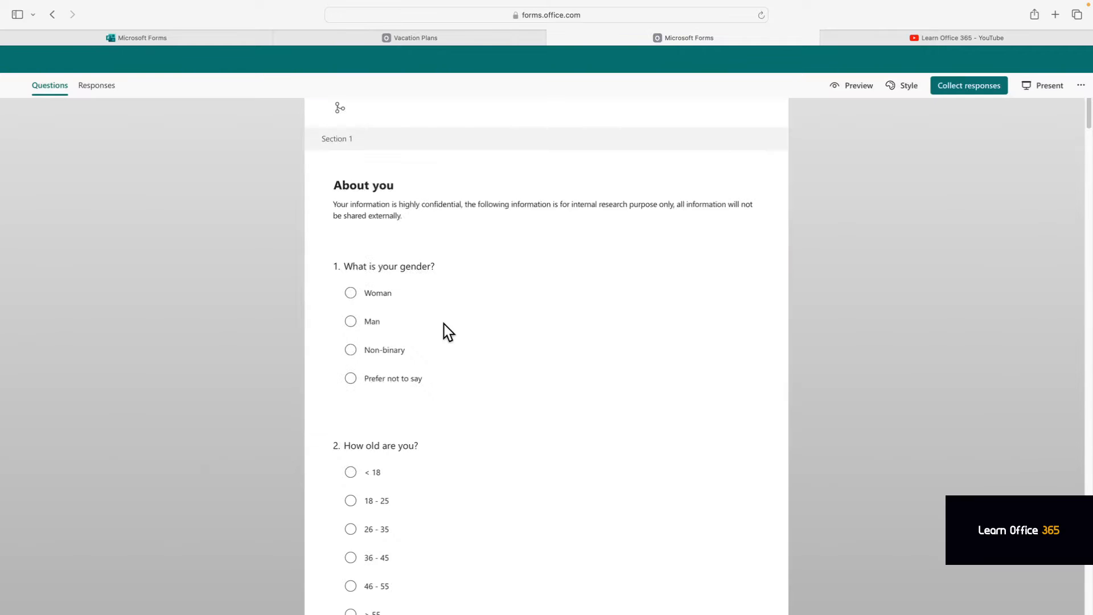
scroll(445, 324, "down", 7)
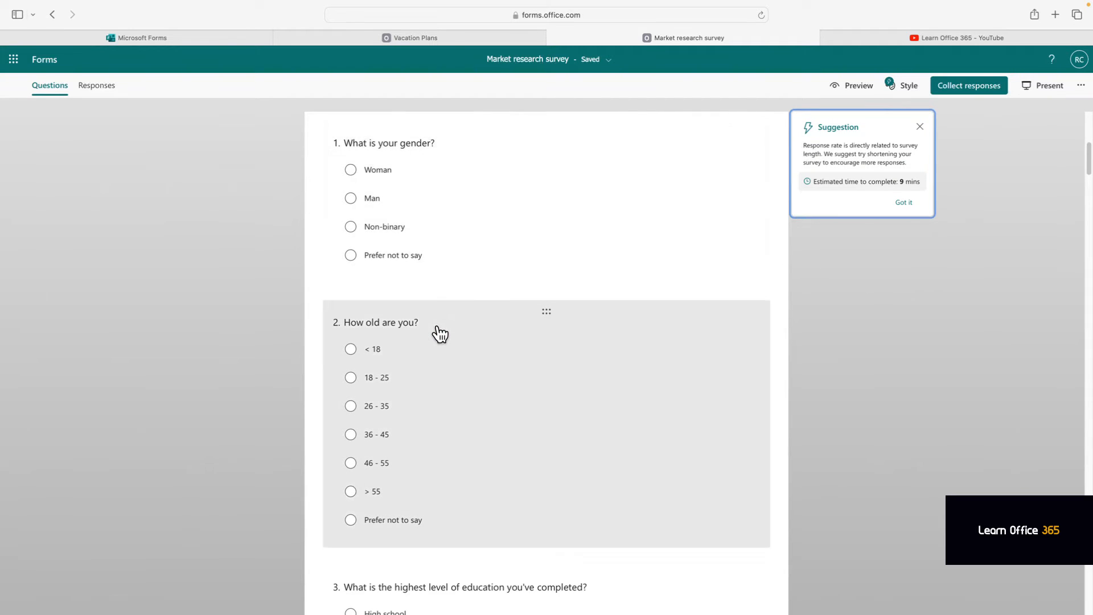
scroll(440, 333, "up", 5)
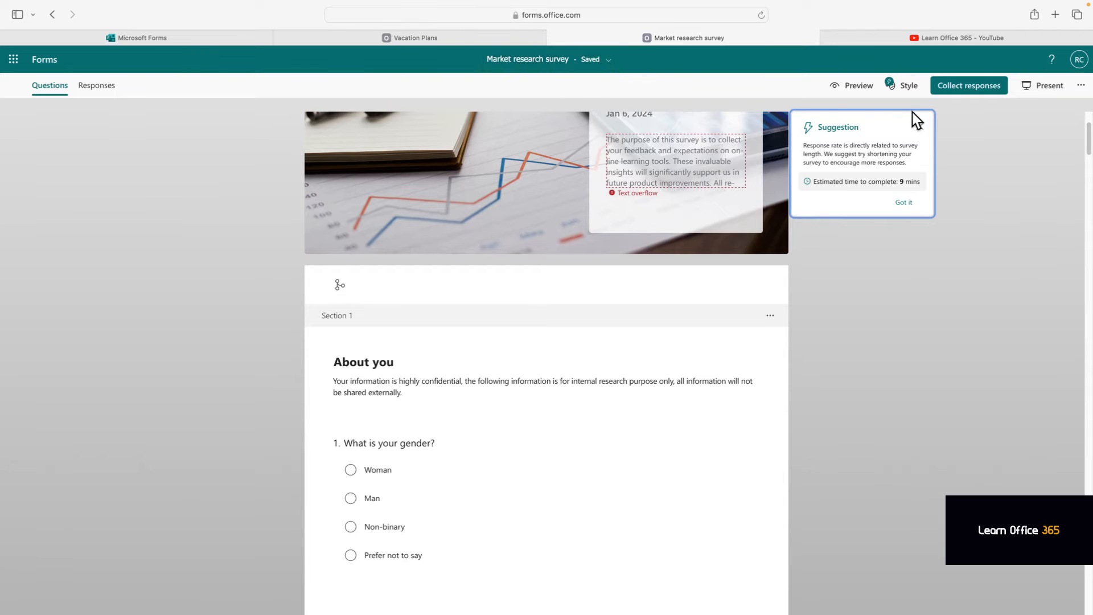
left_click(921, 127)
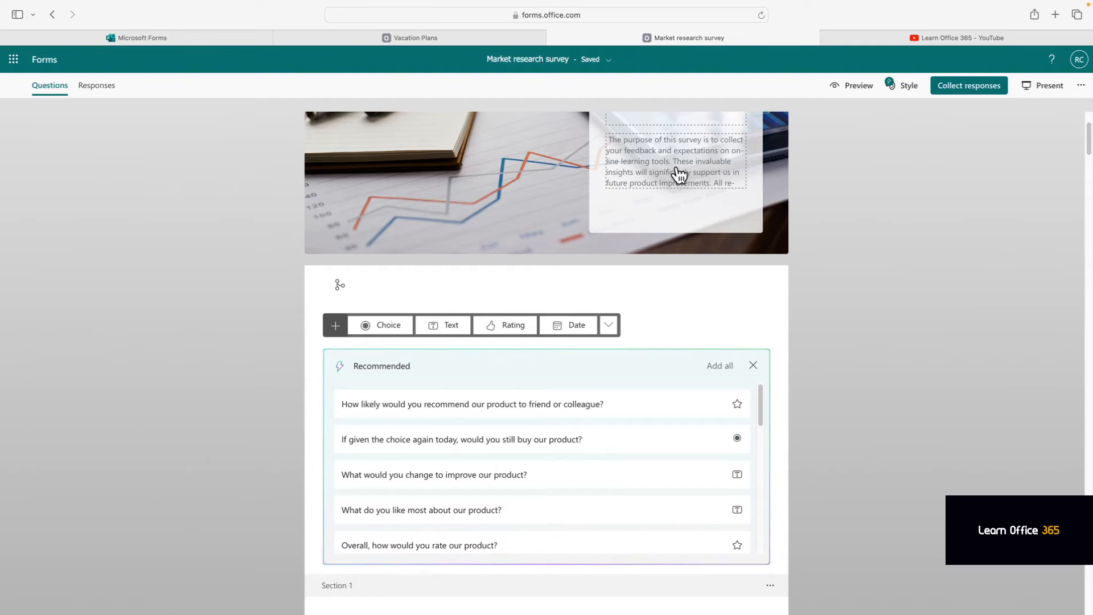
- Enable a start date and an end date for responses in the survey's settings, setting the end date to 2024-01-27
left_click(1083, 86)
left_click(1002, 140)
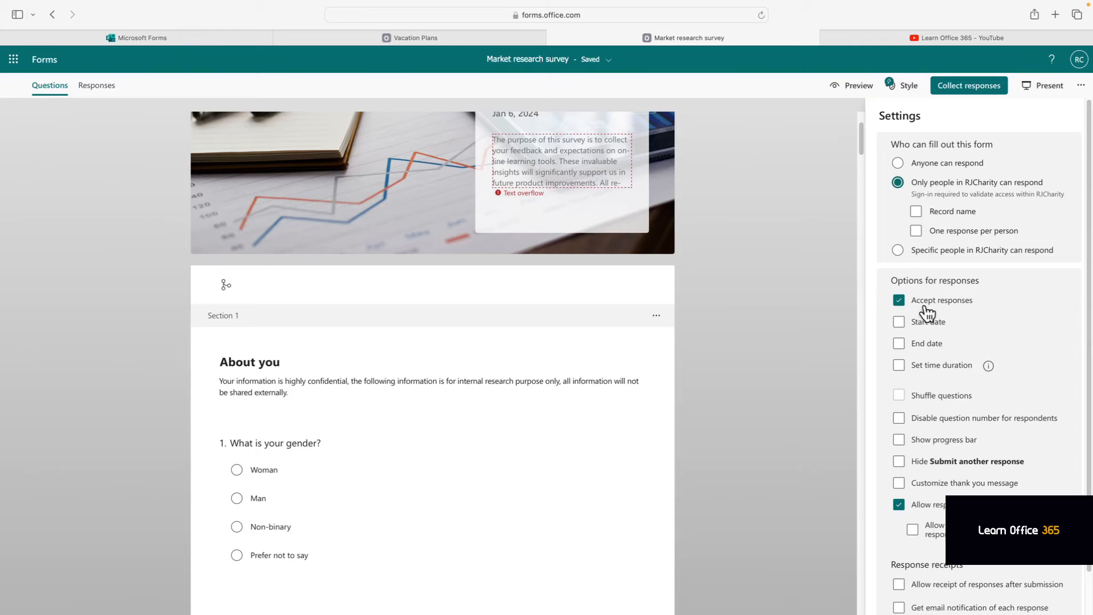
left_click(900, 322)
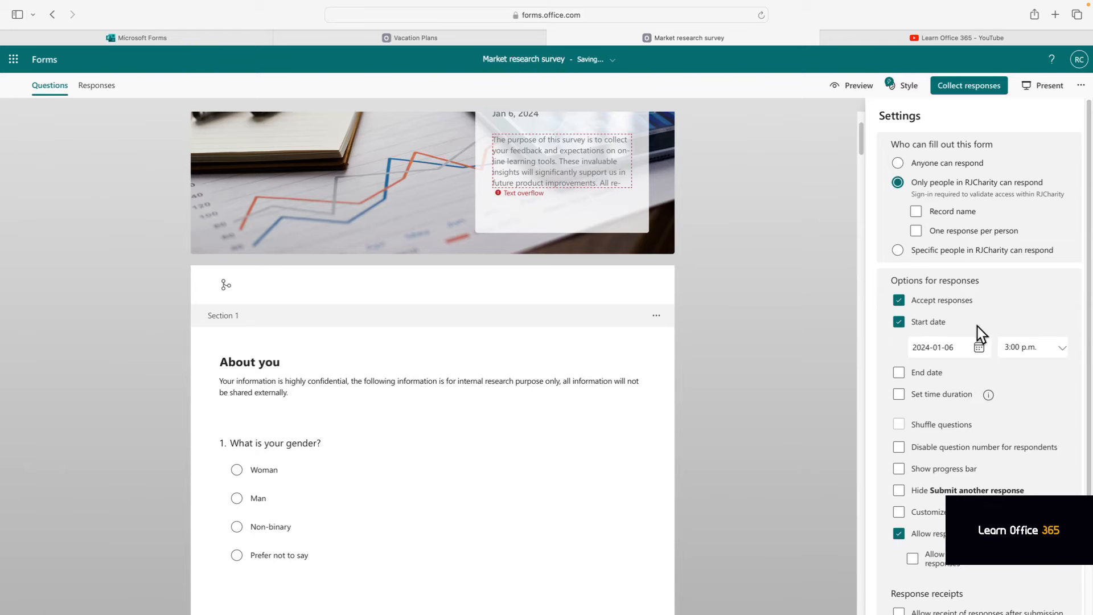
left_click(899, 373)
left_click(980, 398)
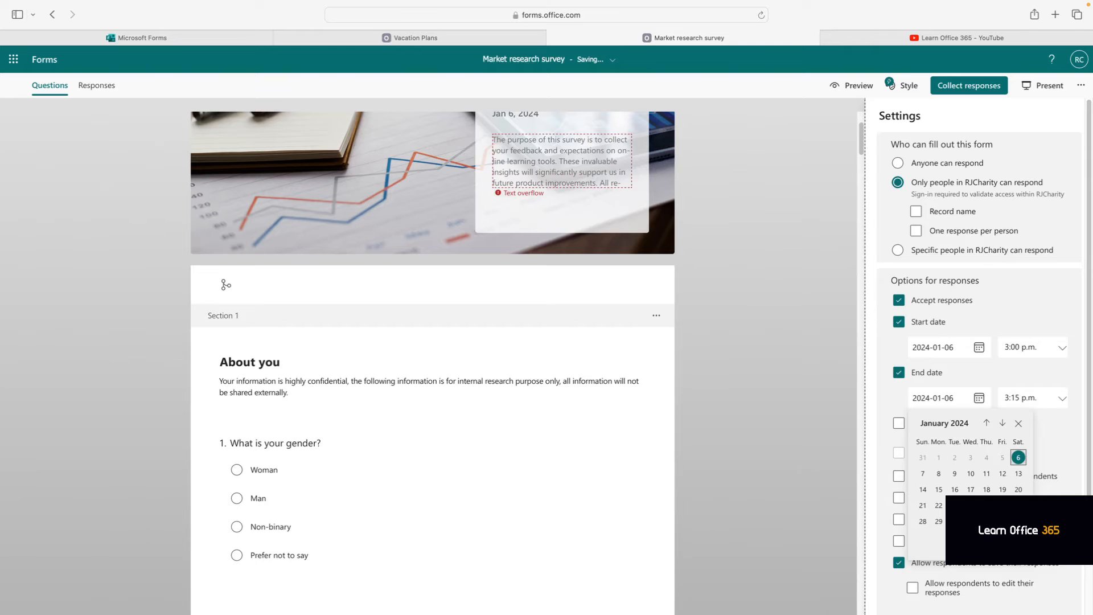
left_click(1019, 505)
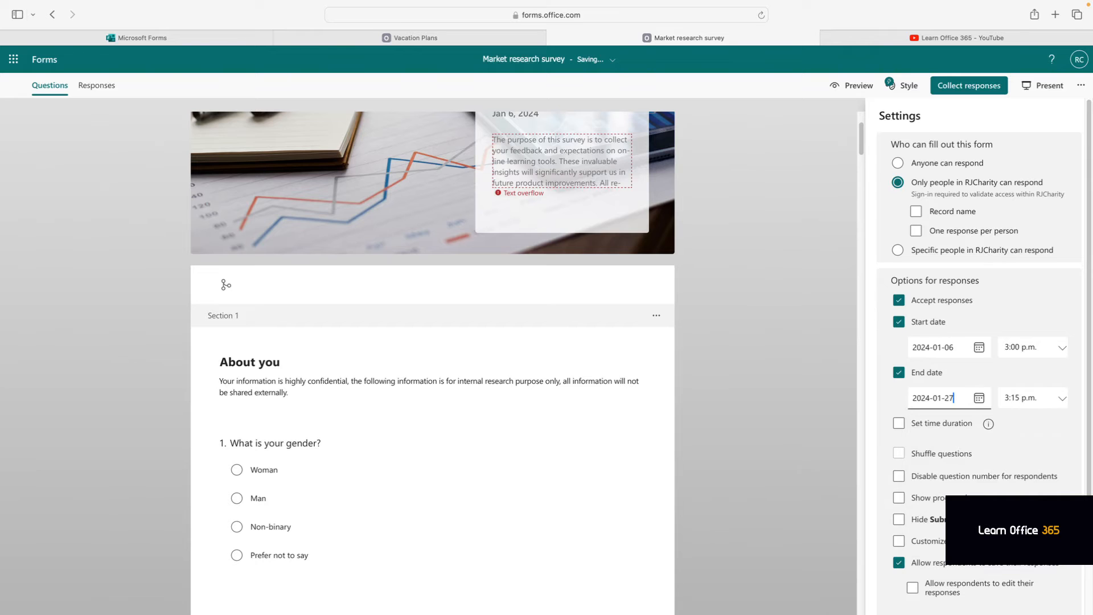
- Limit the survey to one response per person and record respondents' names
left_click(916, 231)
left_click(917, 212)
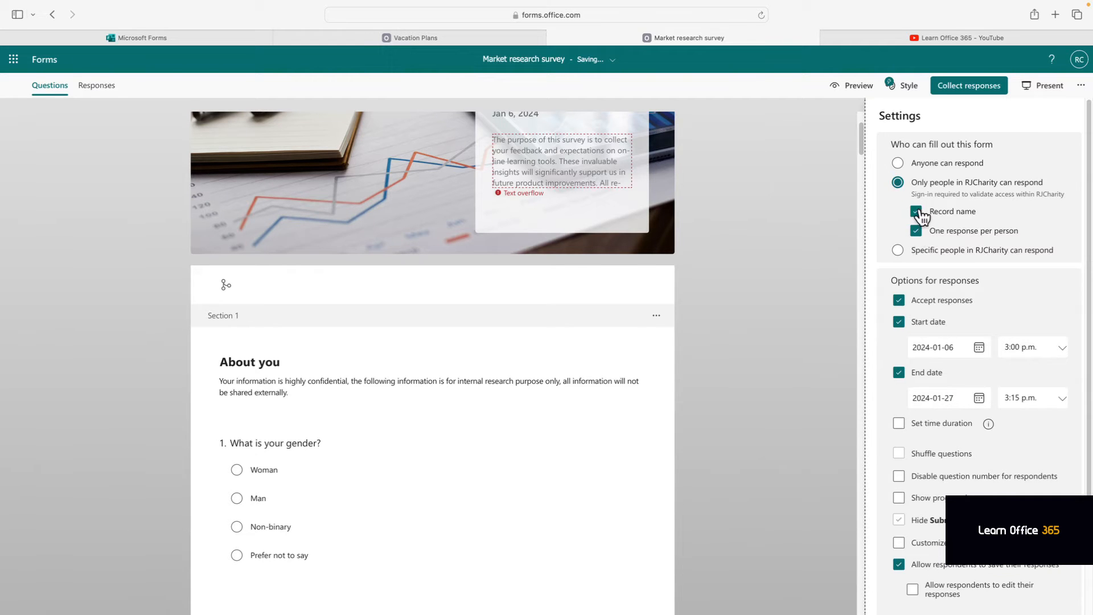
scroll(1023, 250, "down", 3)
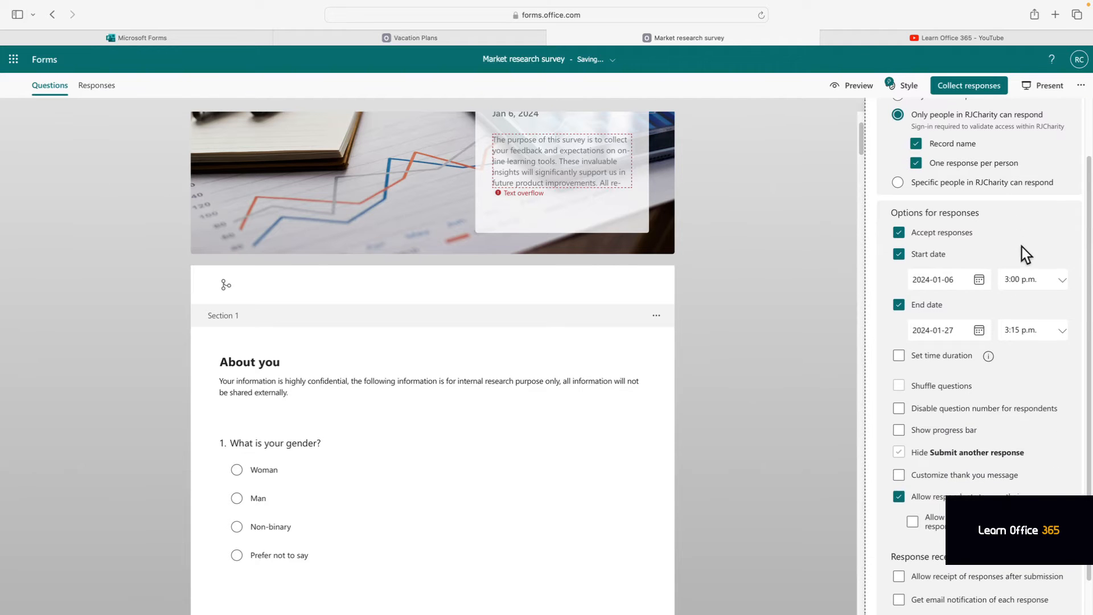
- Generate a collaboration link to the survey for anyone with an Office 365 work or school account, and leave the sharing options
left_click(1082, 85)
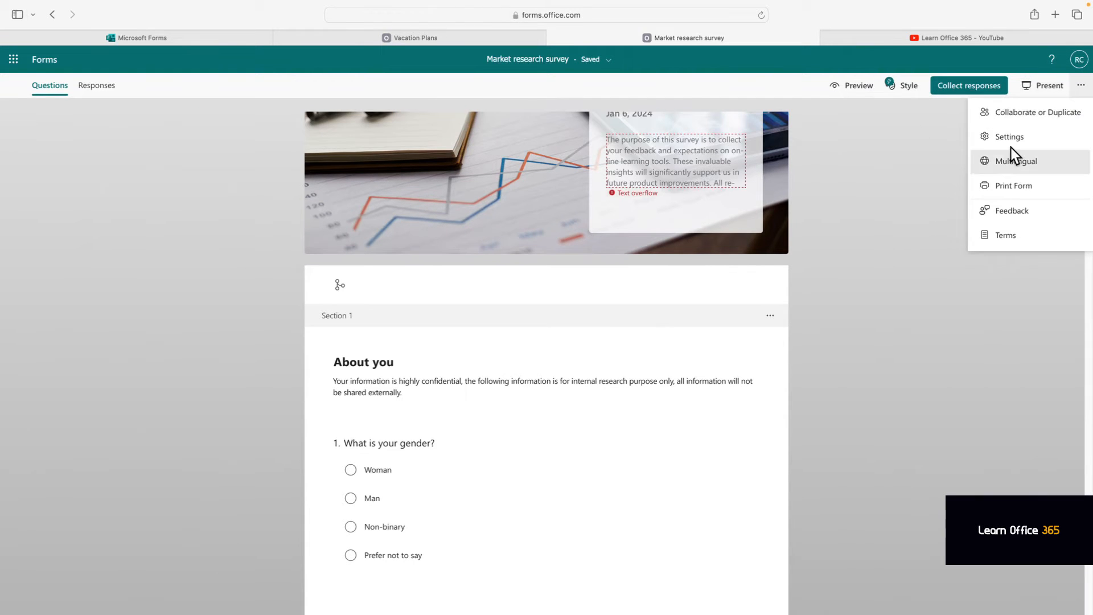
left_click(1017, 112)
left_click(902, 165)
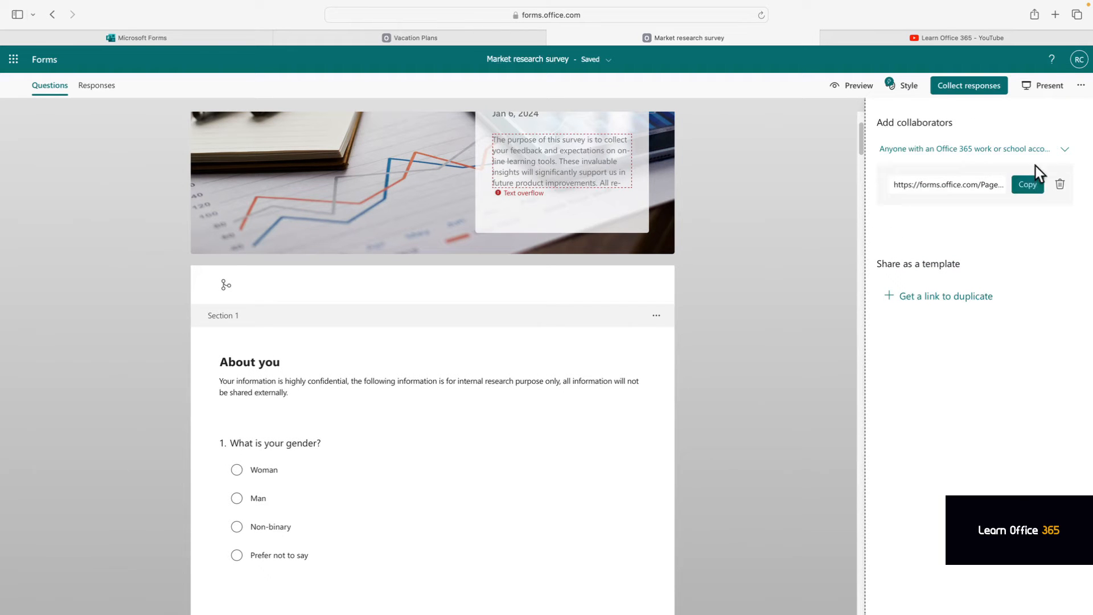
left_click(1082, 85)
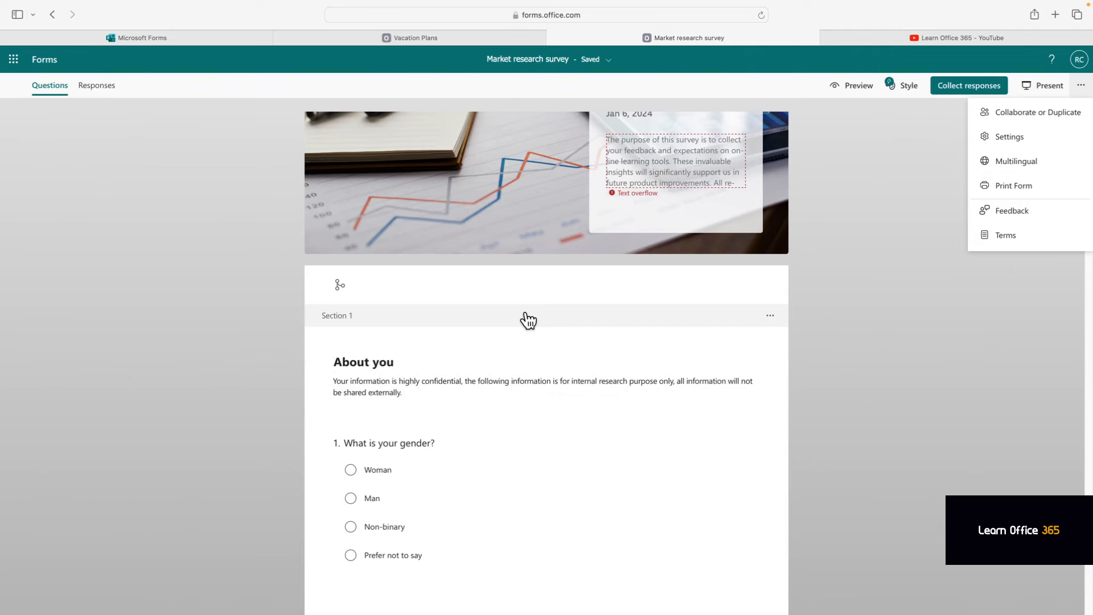
- Move the question "How old are you?" above "What is your gender?" in the About you section
scroll(528, 320, "down", 6)
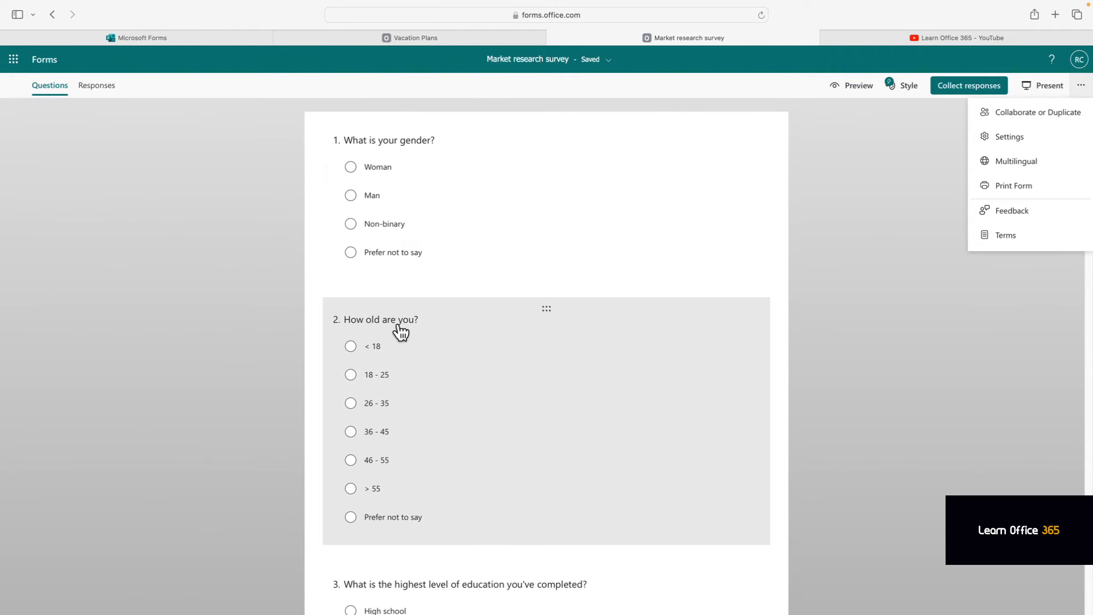
scroll(551, 311, "up", 2)
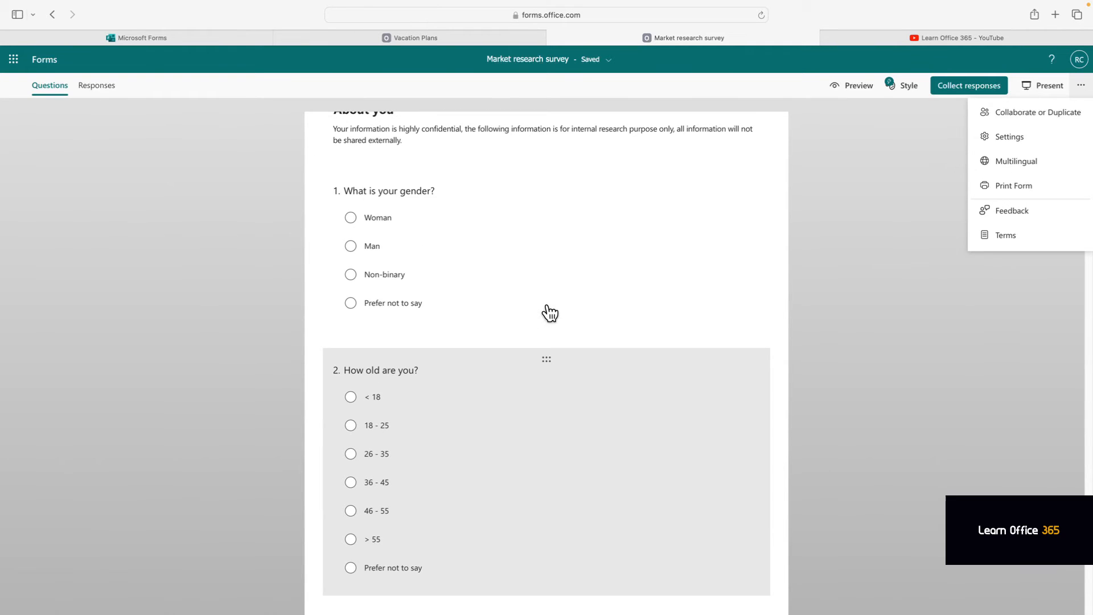
left_click_drag(548, 364, 541, 292)
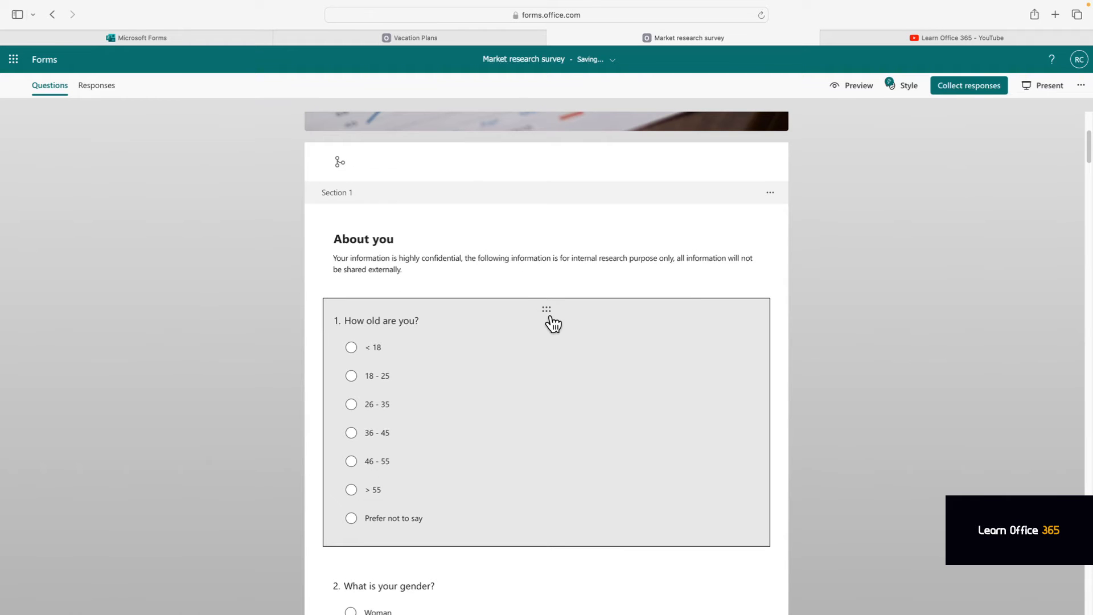
scroll(552, 324, "down", 3)
scroll(552, 328, "down", 4)
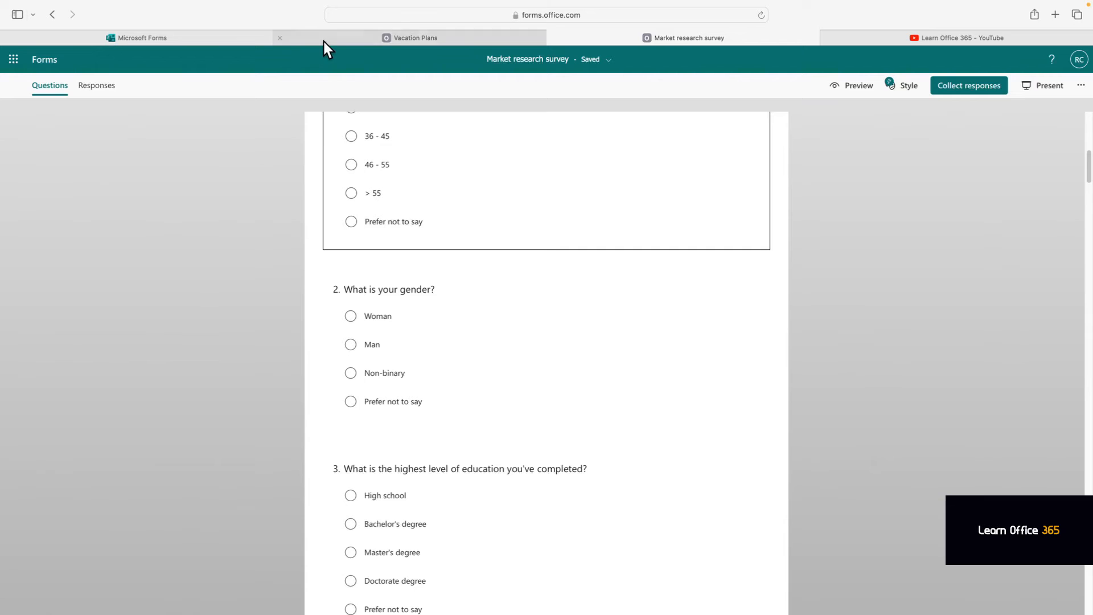
- Switch to the Vacation Plans form and look through its questions
left_click(331, 38)
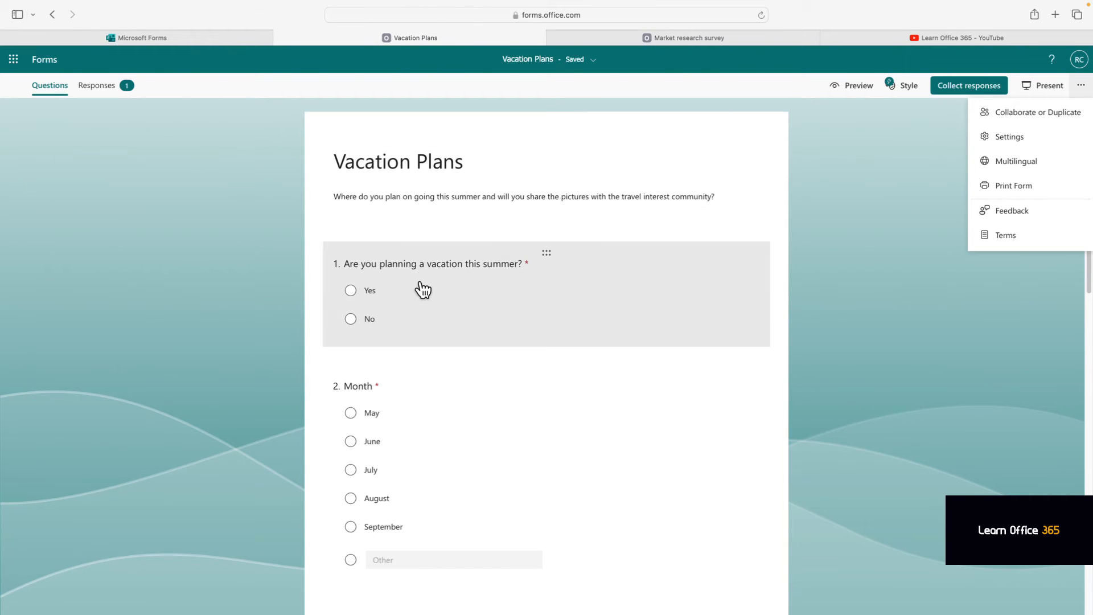
scroll(422, 291, "down", 6)
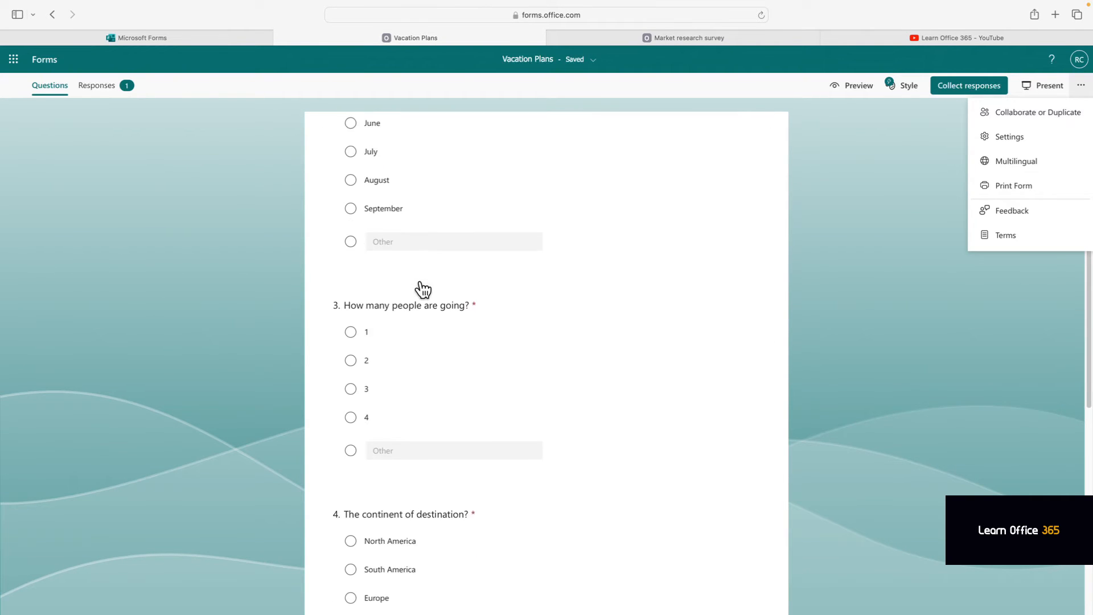
scroll(423, 291, "down", 3)
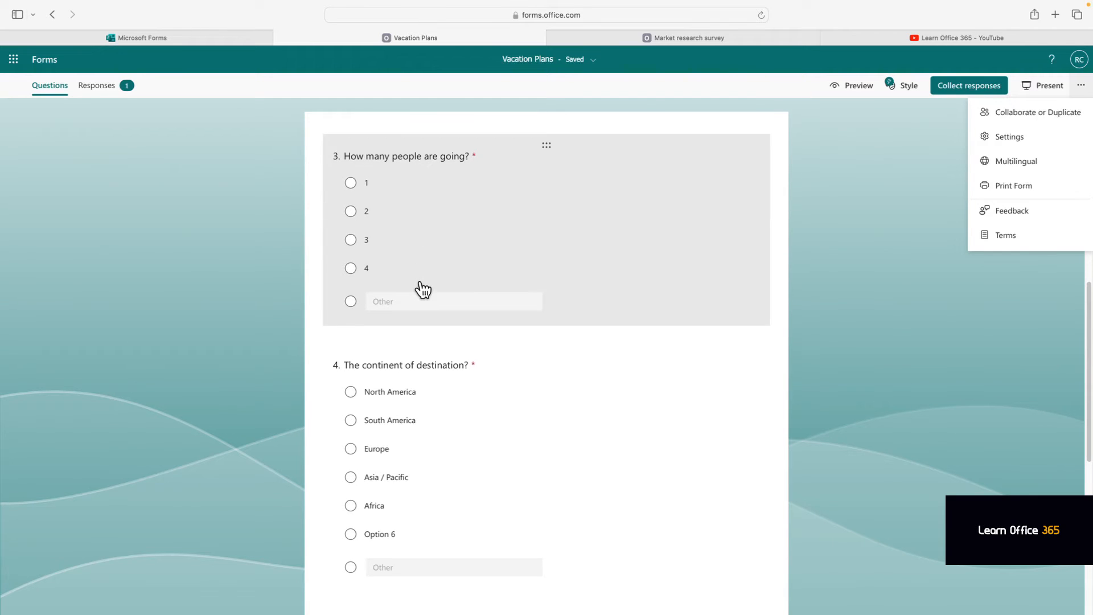
scroll(422, 291, "down", 3)
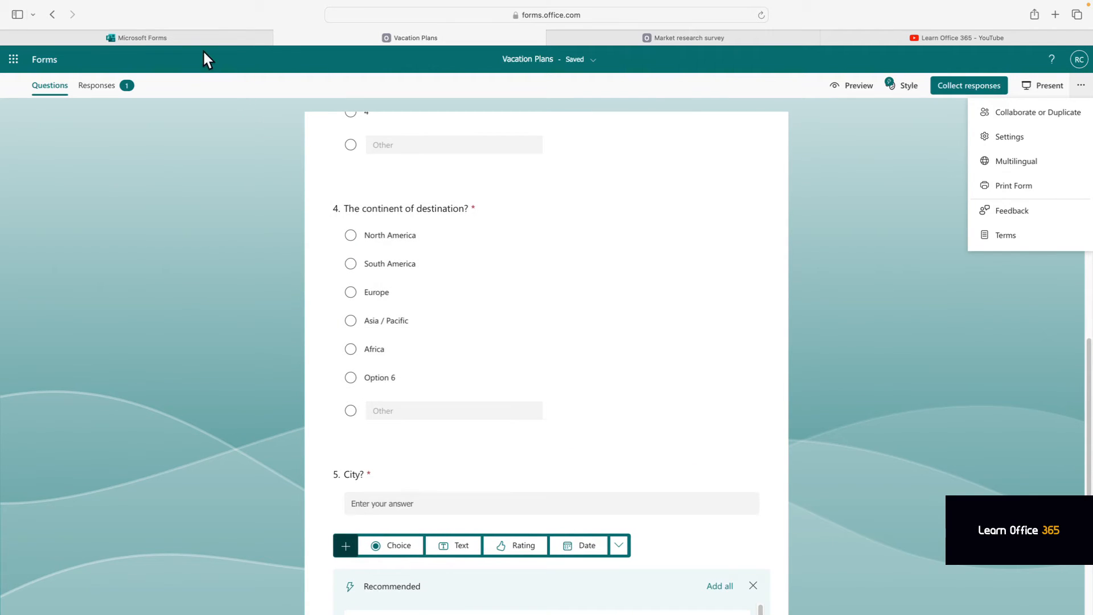
- Return to the Forms home page and create a new blank form
left_click(160, 38)
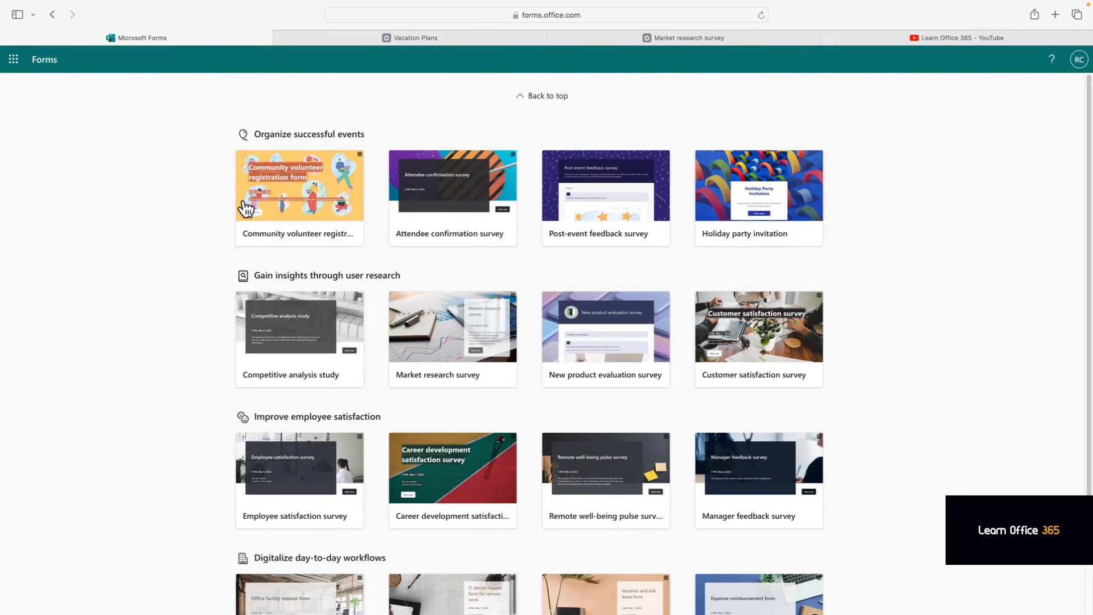
left_click(522, 98)
left_click(352, 247)
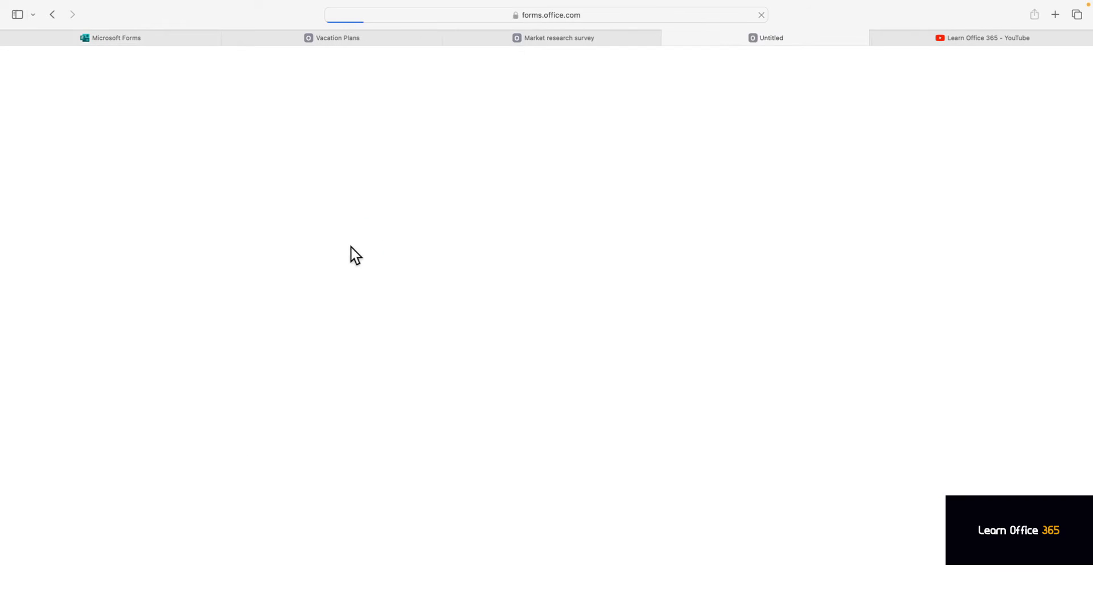
- Add a Choice question to the blank form with the text "How do you take your coffee?"
left_click(370, 233)
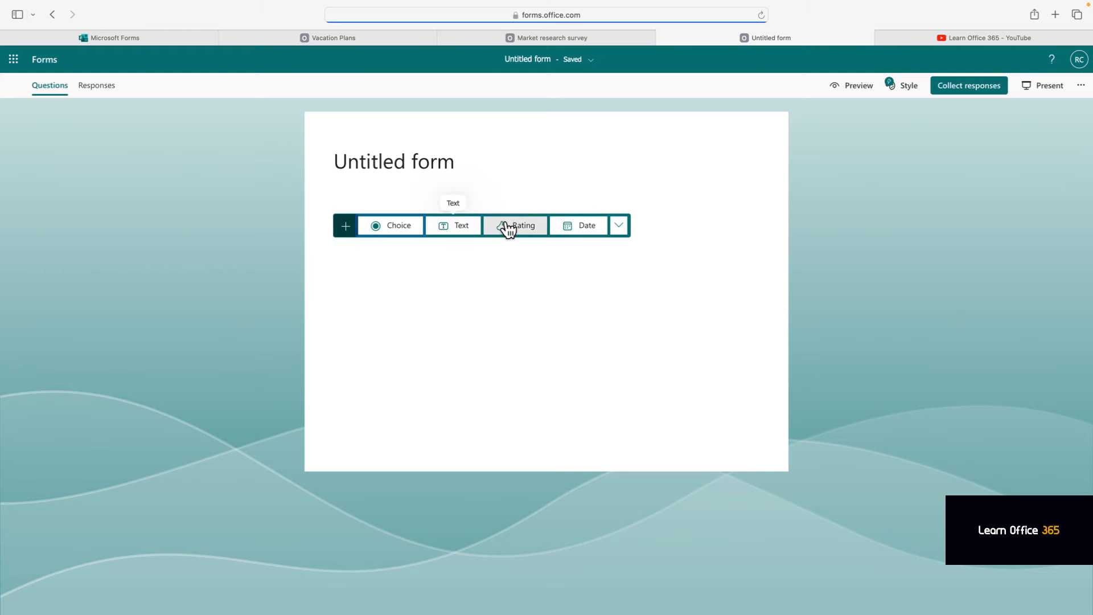
left_click(621, 231)
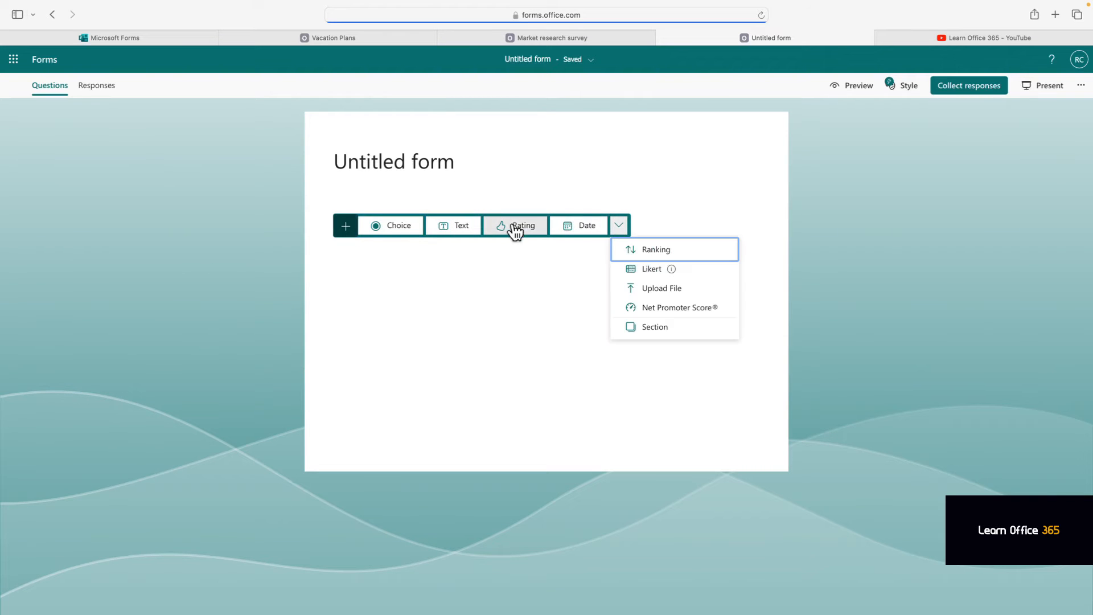
left_click(397, 234)
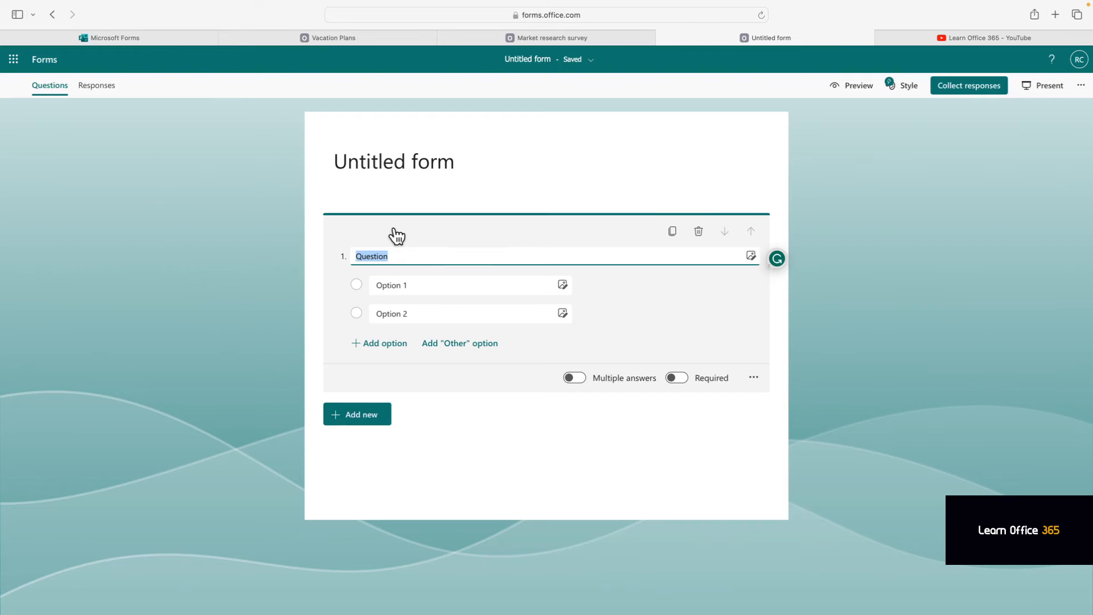
type("Ho")
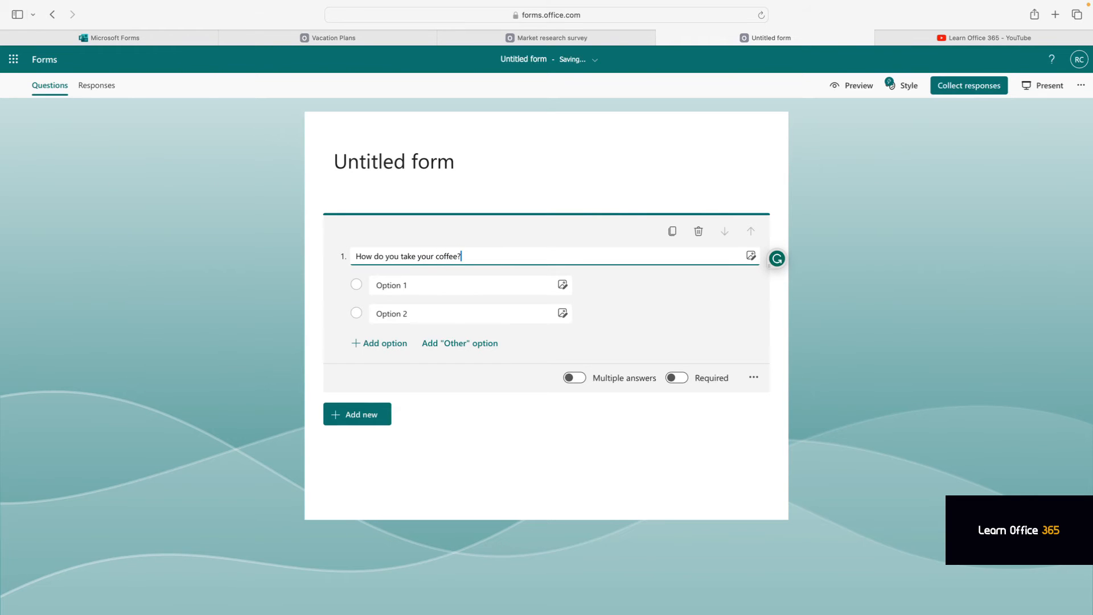
- Give the coffee question the answer options Black, Cream, and Cream and Sugar
left_click(402, 284)
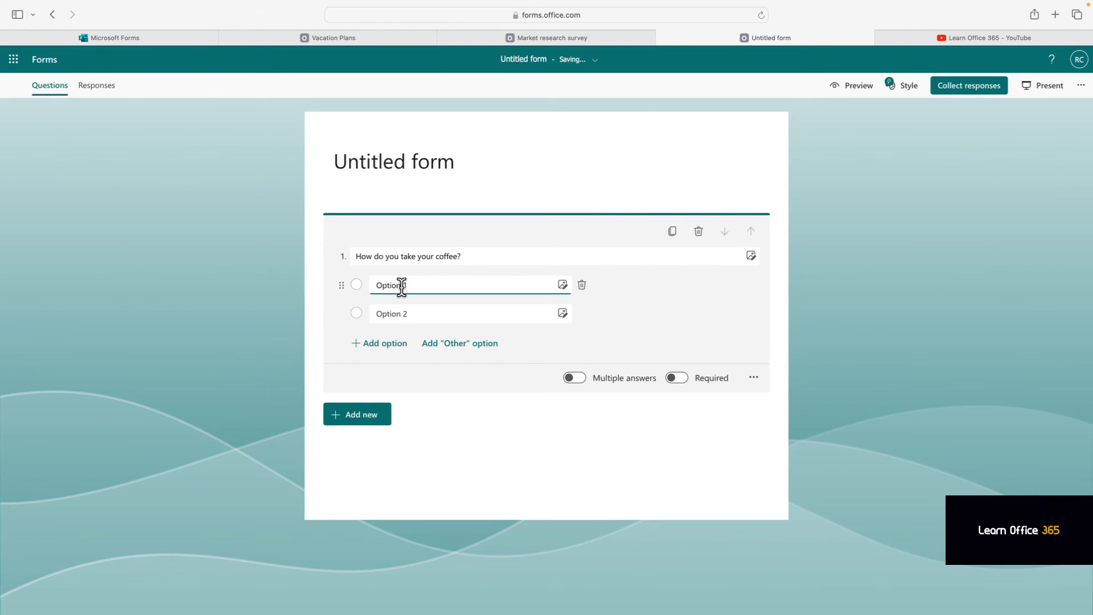
left_click_drag(414, 285, 367, 283)
type("Black")
left_click(419, 312)
left_click_drag(420, 312, 370, 311)
type("Cream")
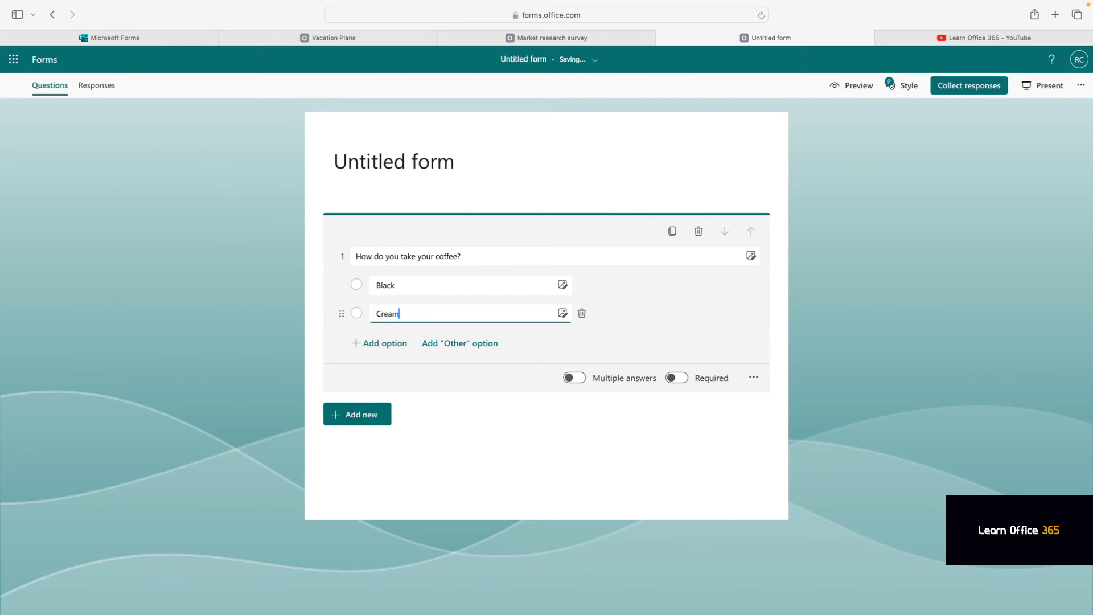
left_click(379, 343)
type("Cream and Sugar")
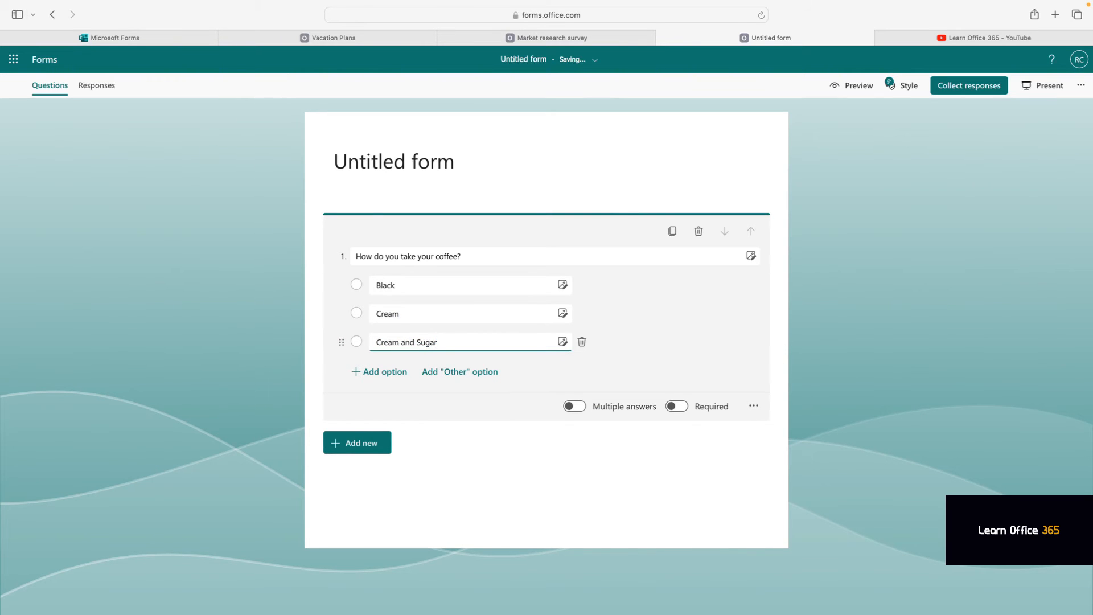
- Add a fourth option with its default text and an "Other" option to the coffee question, and make the question required
key("Return")
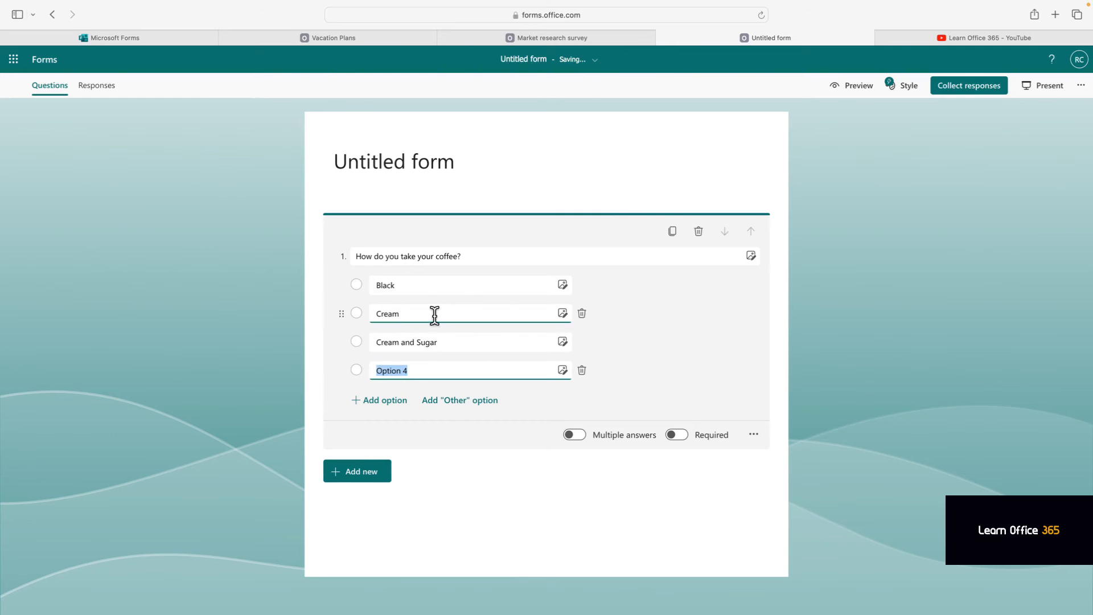
left_click(483, 408)
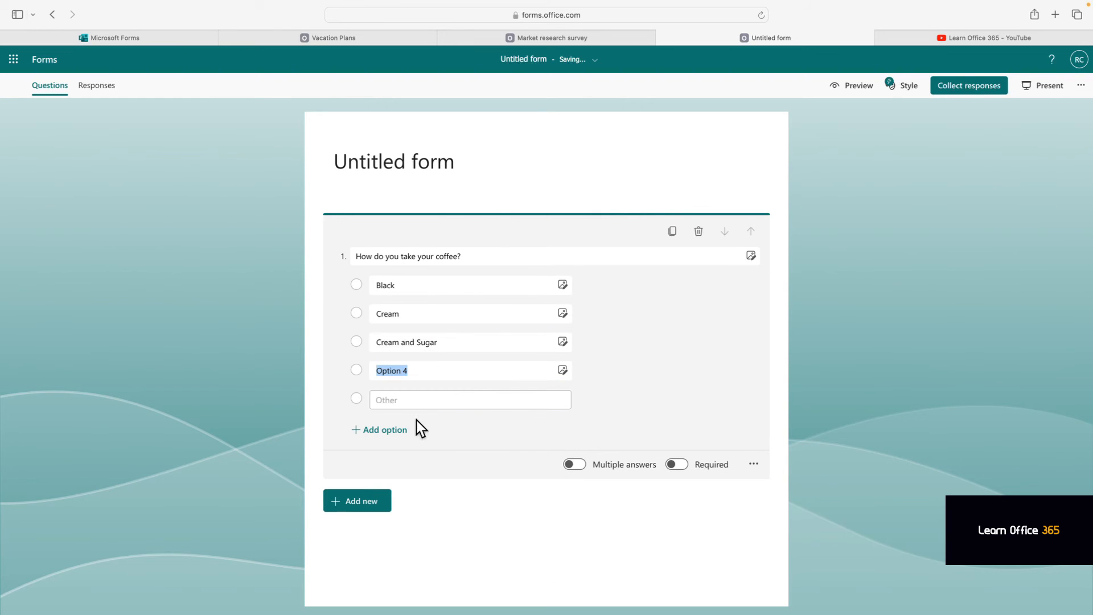
left_click(687, 467)
- Add a second Choice question with the text "Where do you buy your coffee?"
left_click(365, 505)
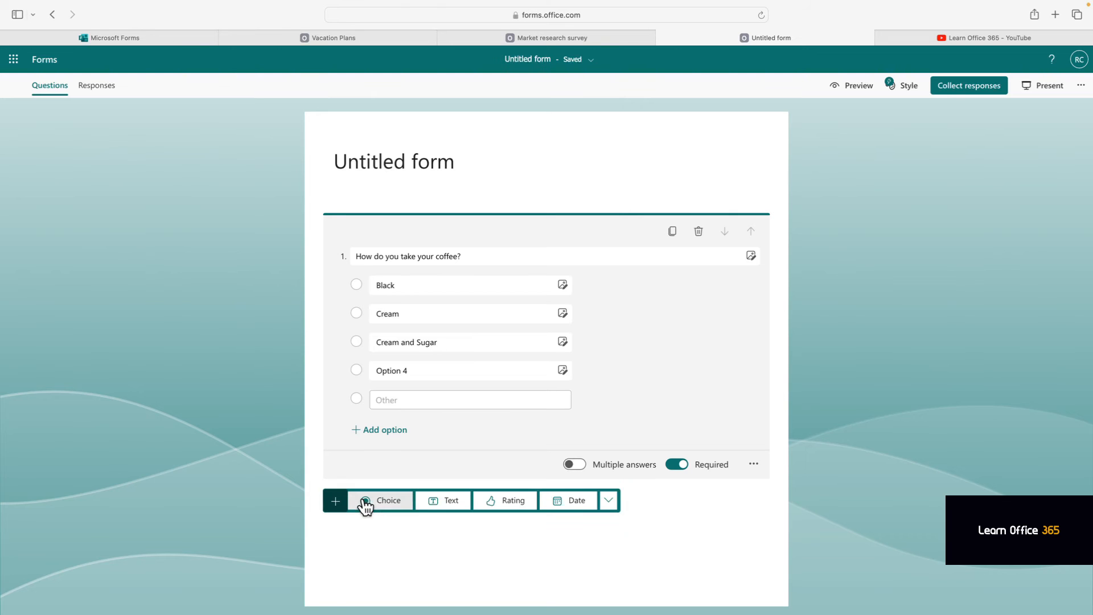
left_click(398, 503)
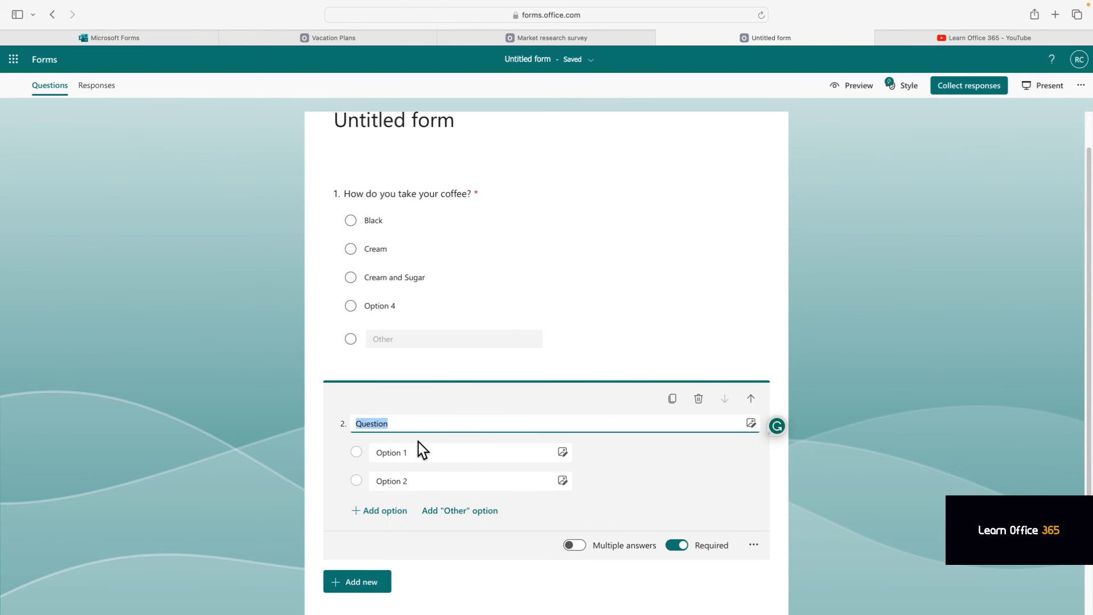
type("Where do you buy your coffee?")
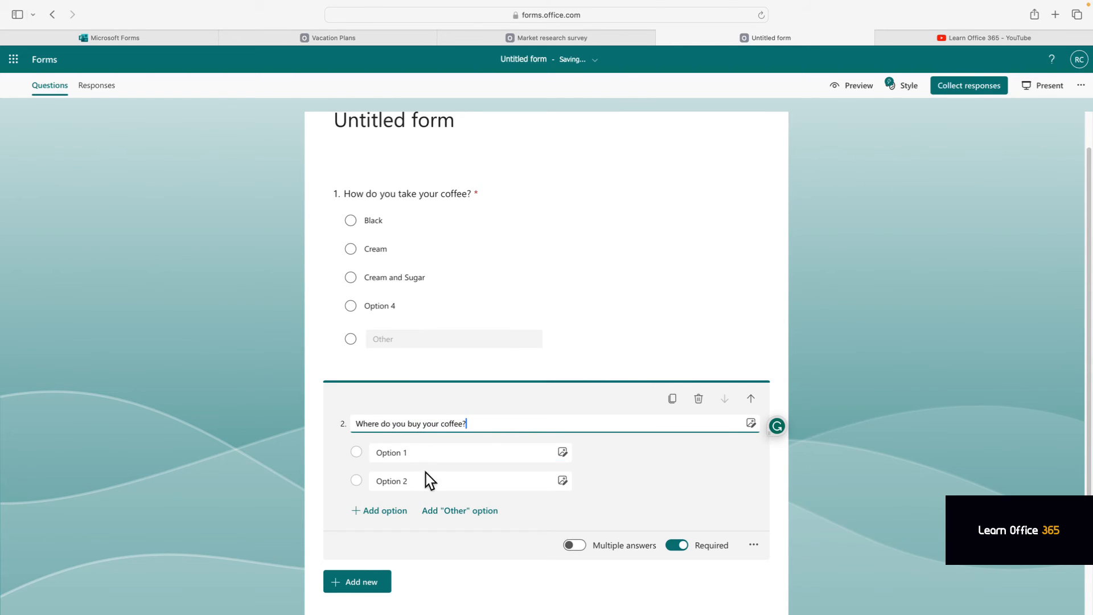
- Give the question about where coffee is bought the answer options Starbucks, Dunkin Donuts, and Tim Hortons
left_click(411, 452)
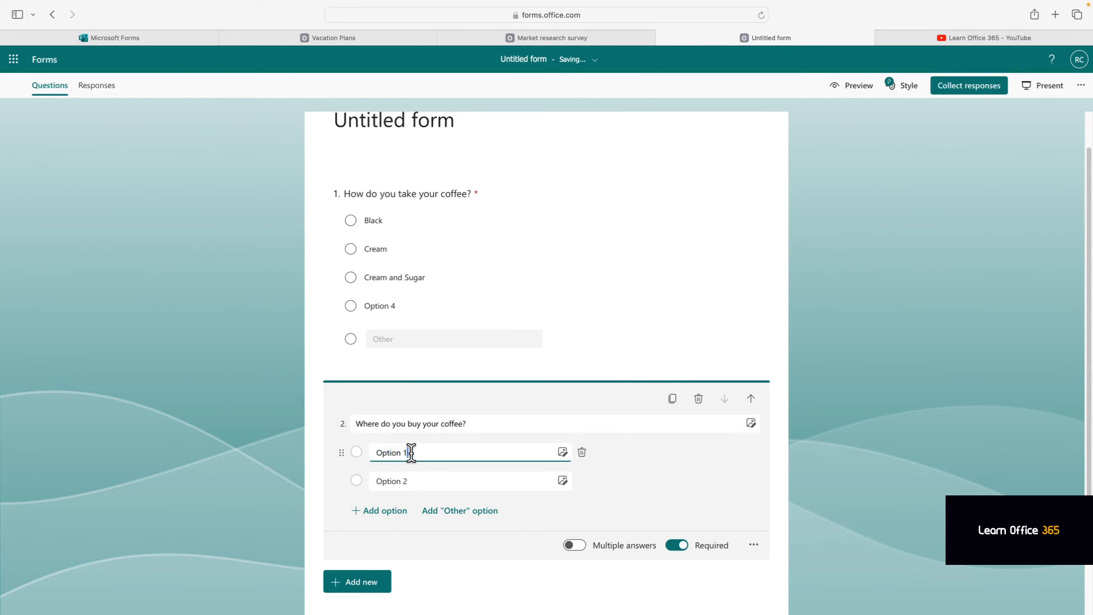
type("Starbucks")
left_click(399, 480)
left_click_drag(422, 482, 371, 481)
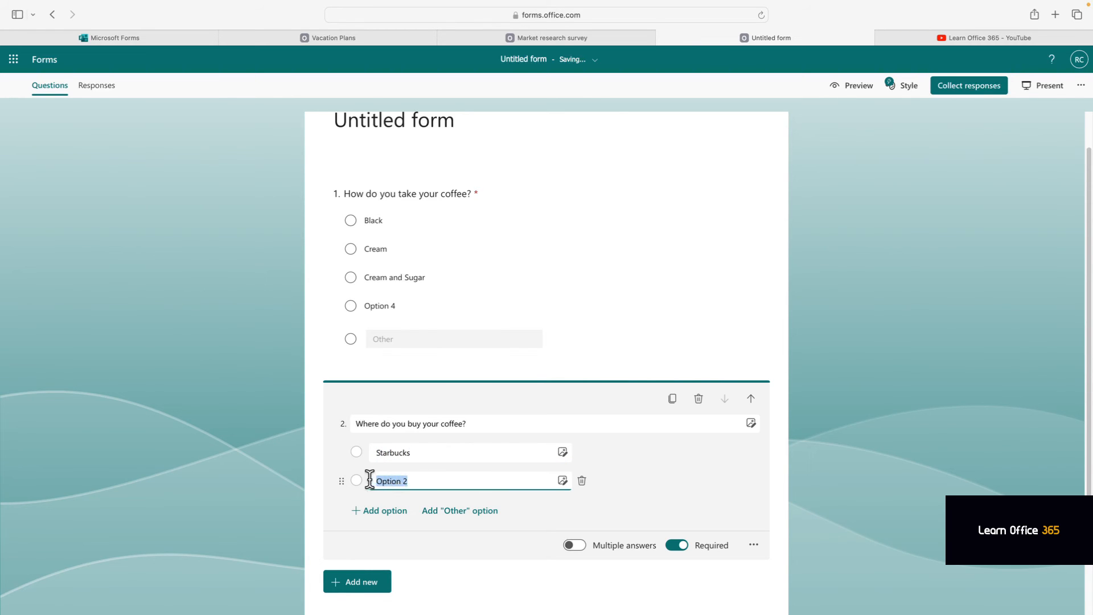
type("Dunkin Donuts")
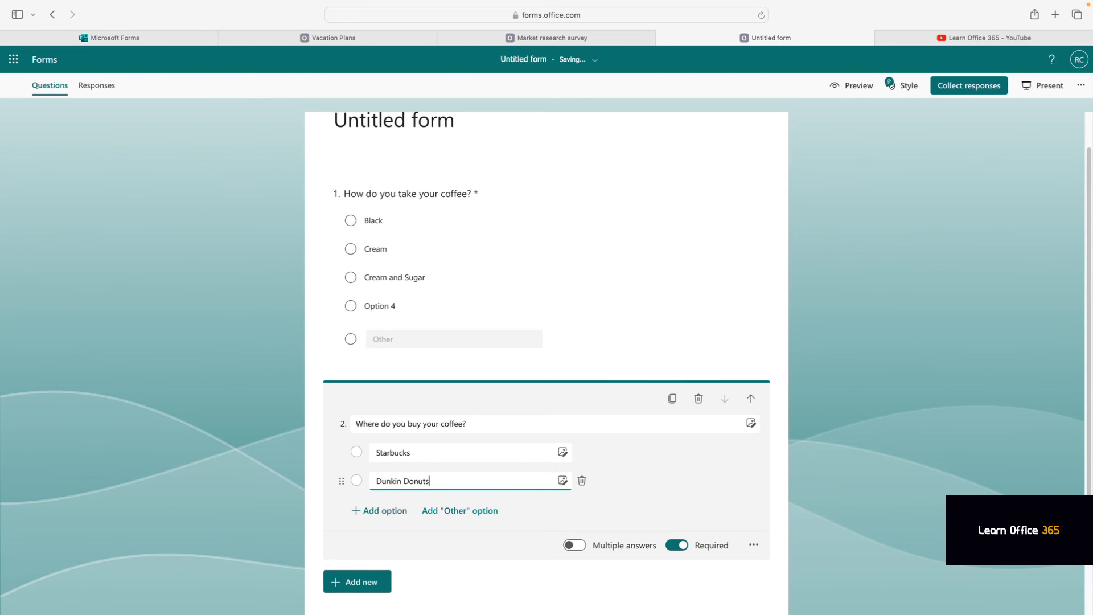
left_click(379, 511)
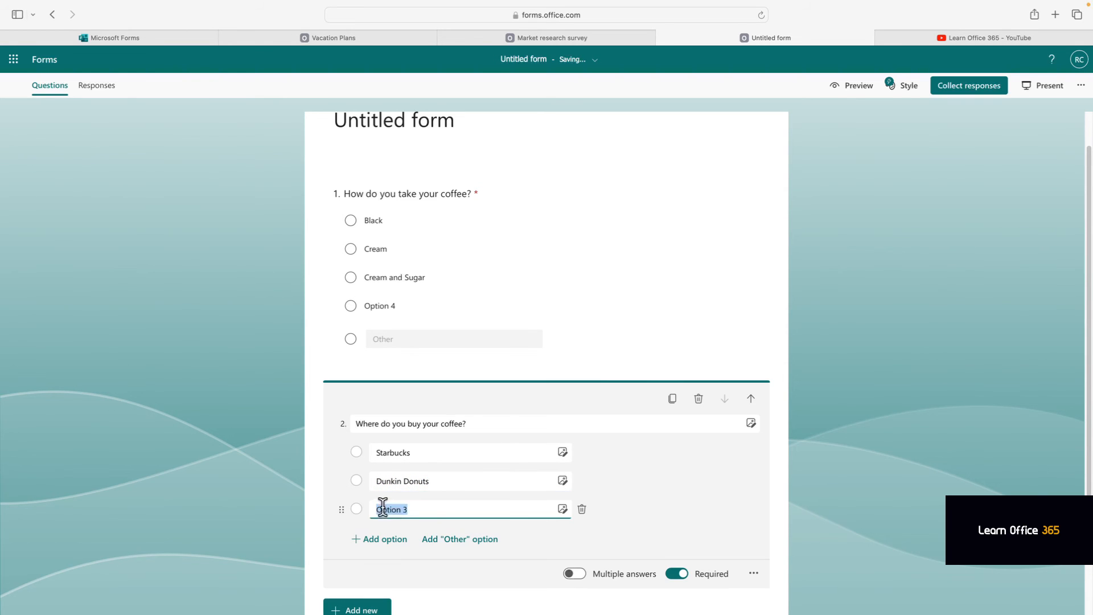
type("Tim Hortons")
- Add a fourth option with its default text and an "Other" option to the second question
left_click(394, 543)
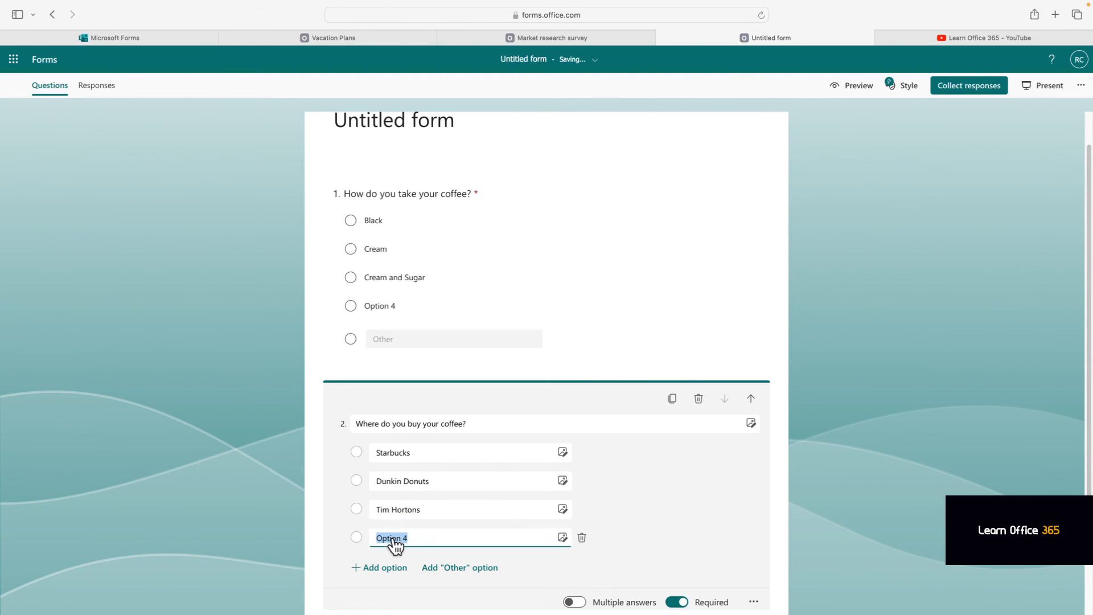
left_click(476, 569)
scroll(399, 536, "down", 3)
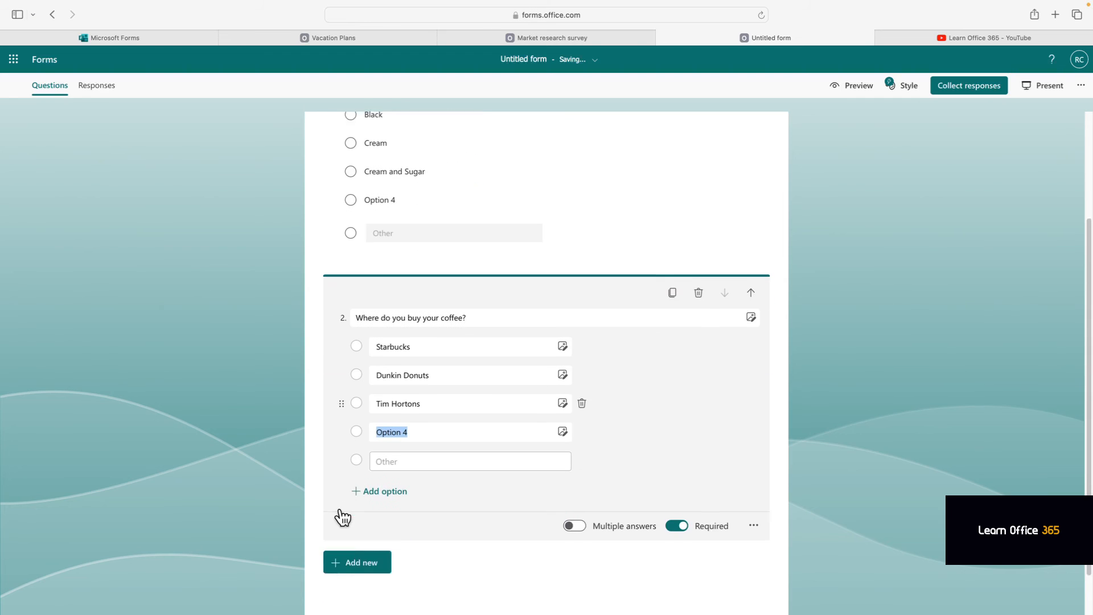
- Change the form's title to "Where do you buy your morning coffee?"
scroll(621, 487, "up", 4)
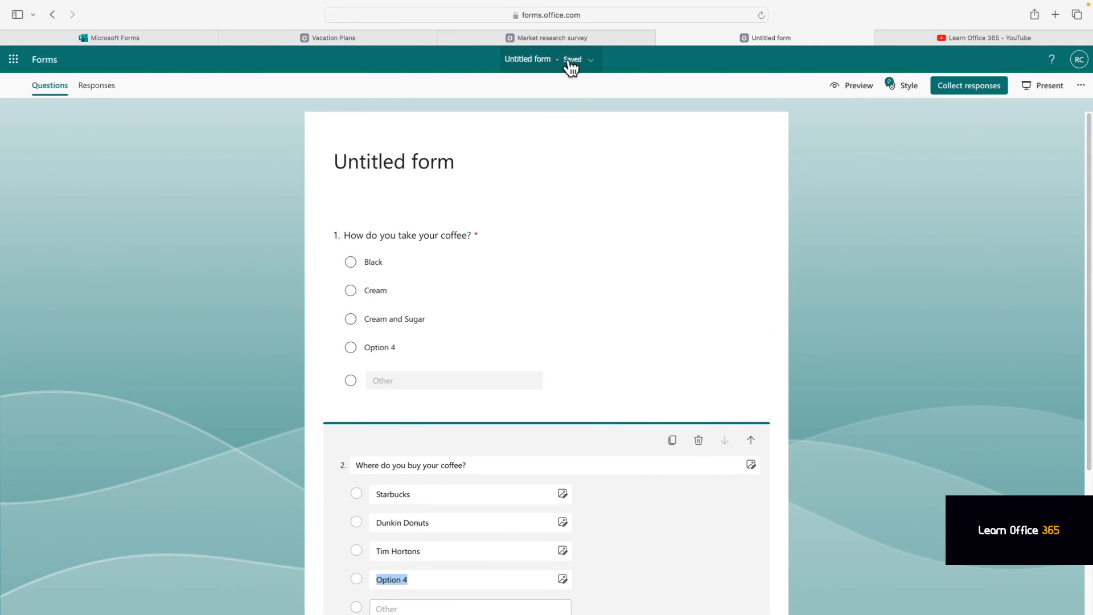
left_click(545, 61)
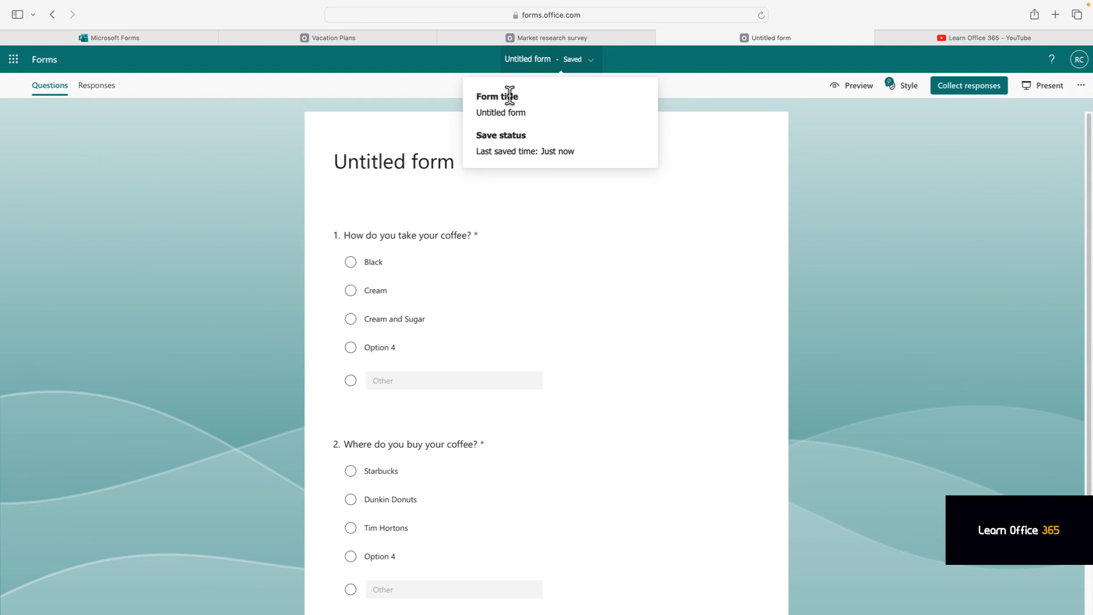
left_click(436, 162)
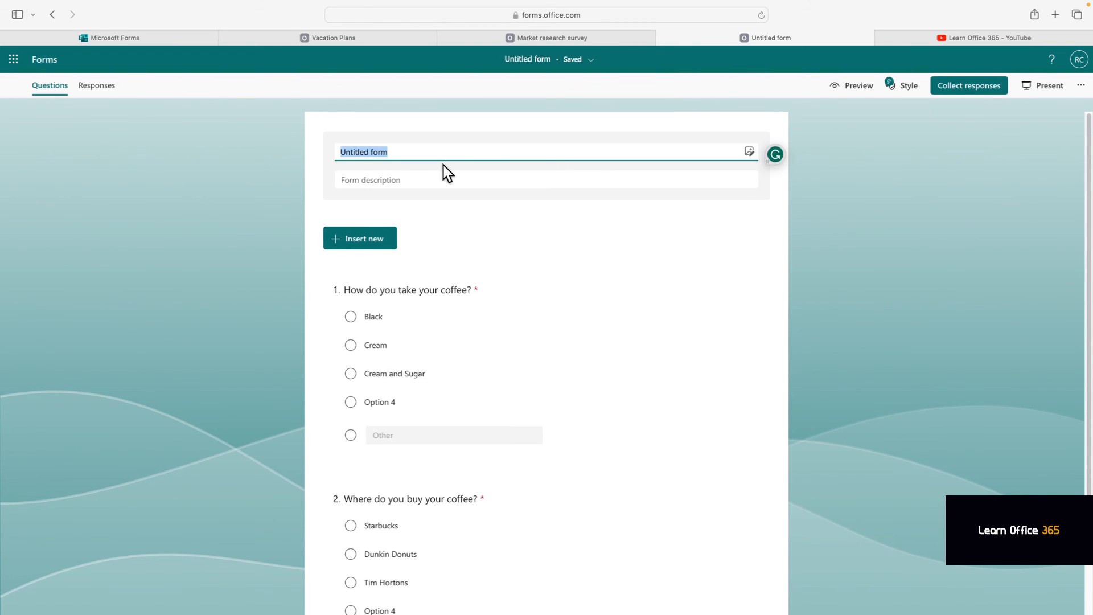
type("Where do you")
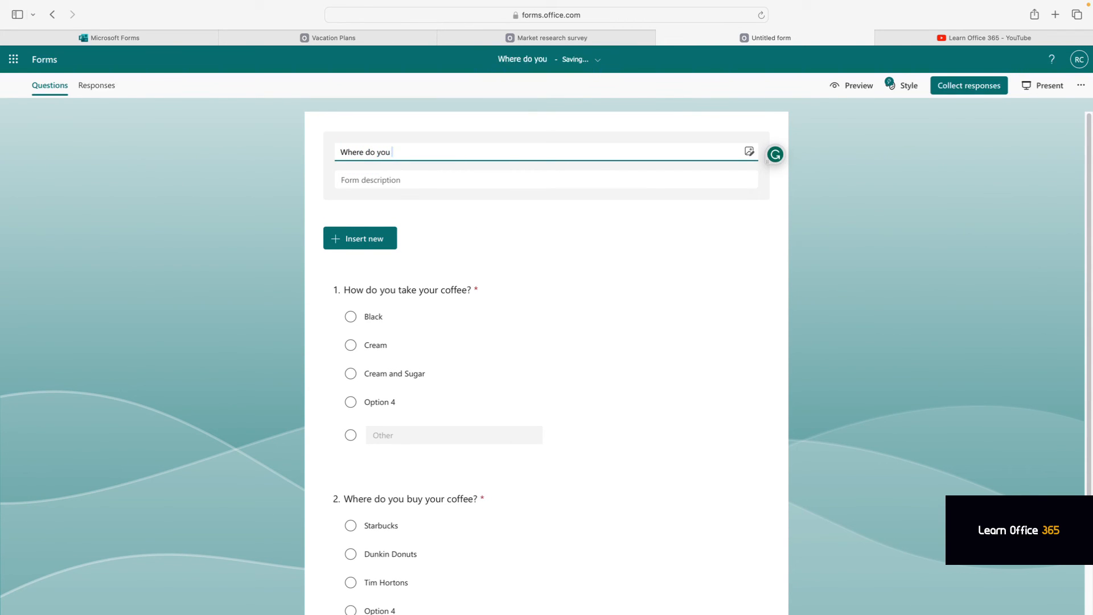
type(" buy your morning coffee?")
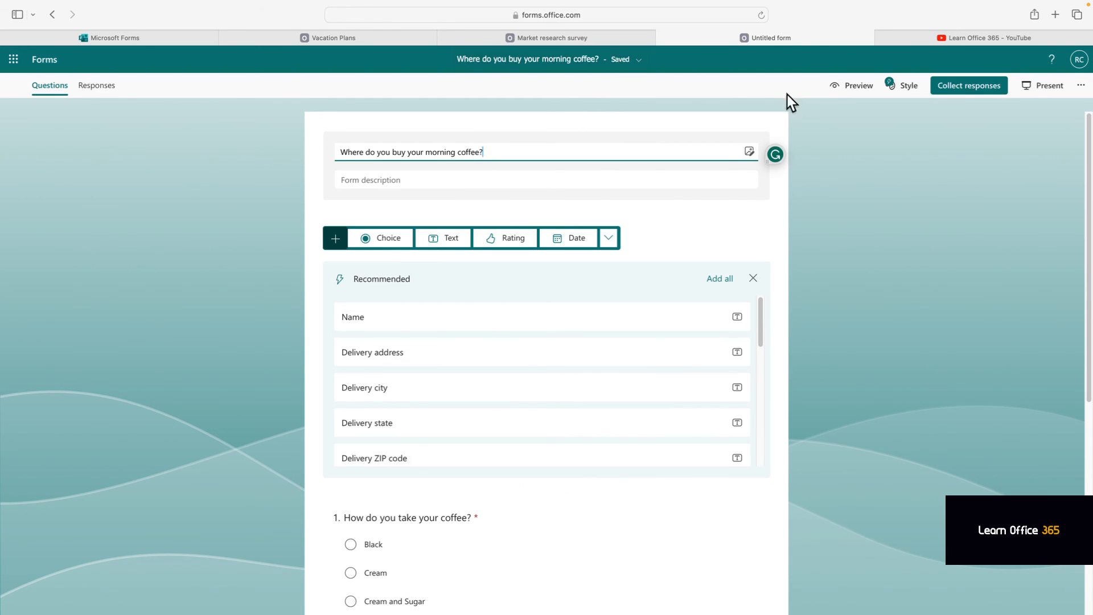
- Preview the form and answer the question about how coffee is taken with Cream
left_click(861, 88)
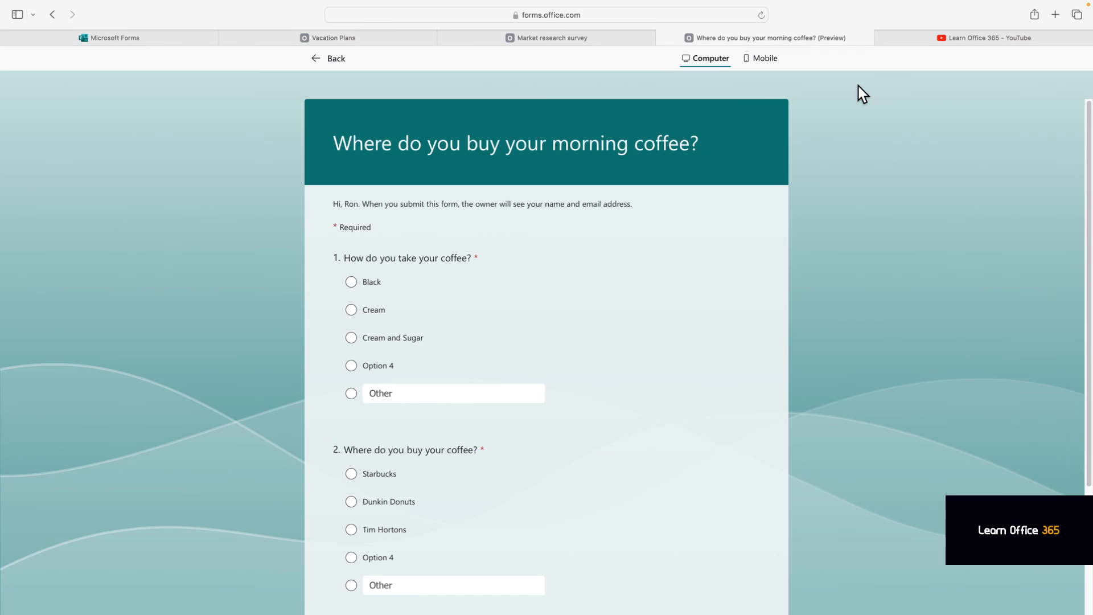
left_click(352, 283)
left_click(353, 311)
scroll(368, 327, "down", 3)
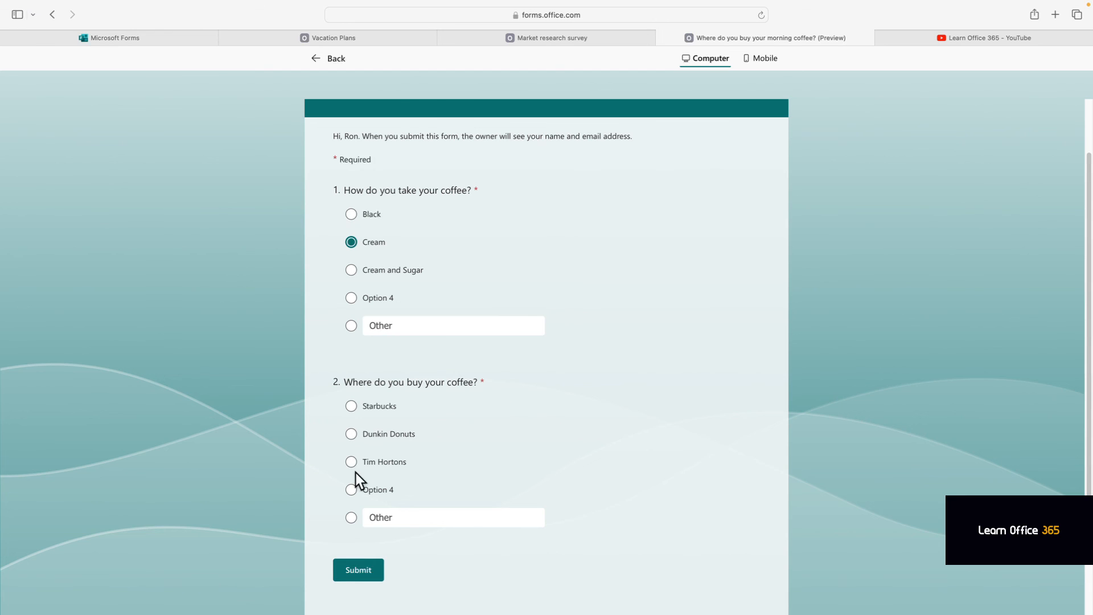
- Answer the second question in the preview with the "Other" option reading "Victorias Coffee", and submit the response
left_click(352, 518)
type("Victorias Coffee")
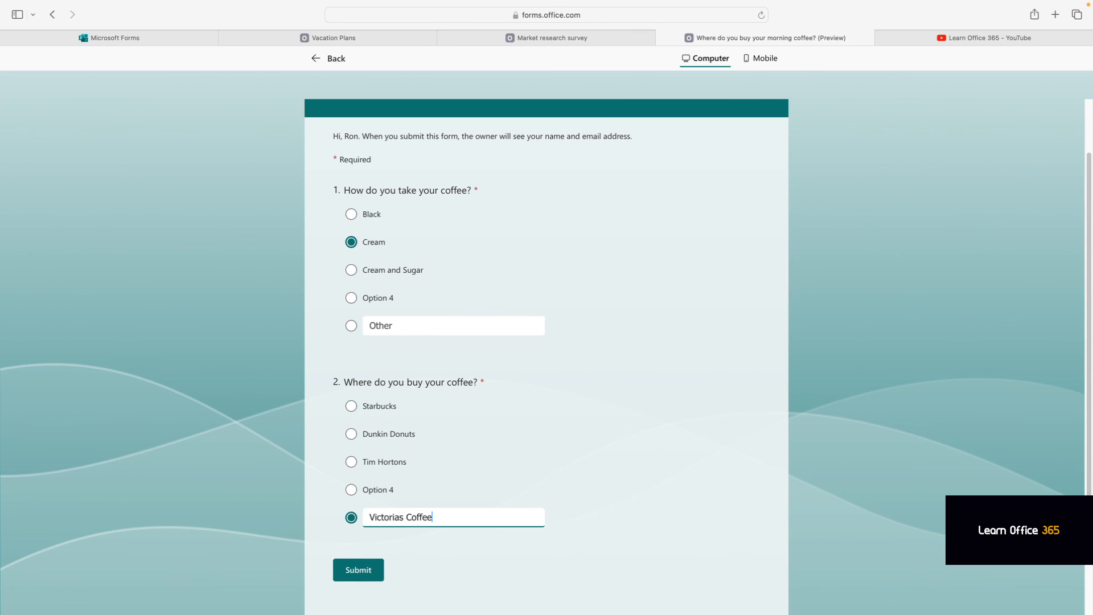
scroll(376, 513, "down", 3)
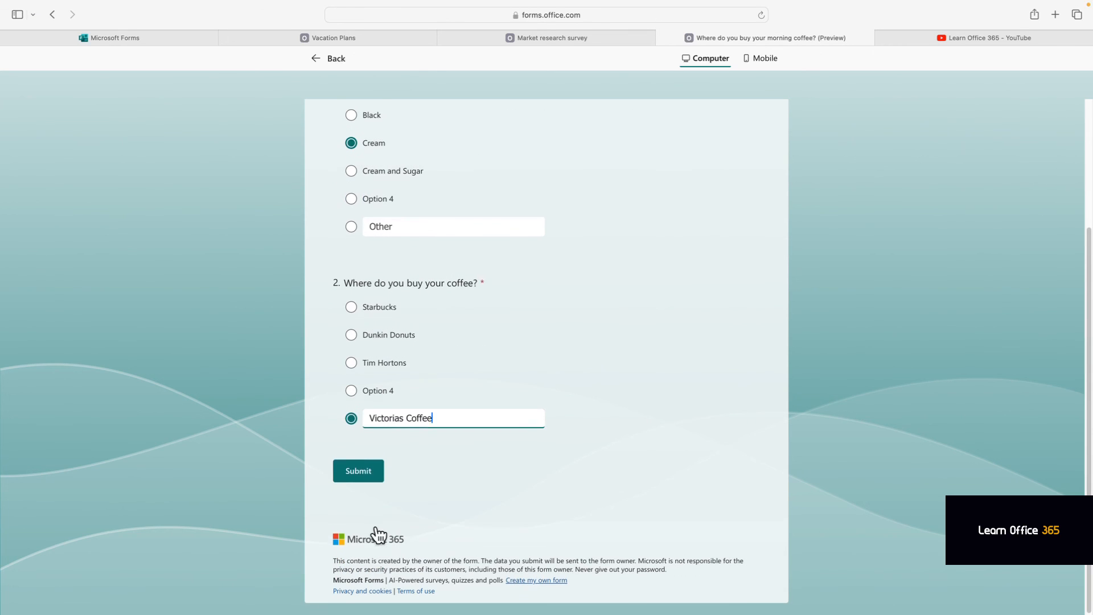
left_click(356, 480)
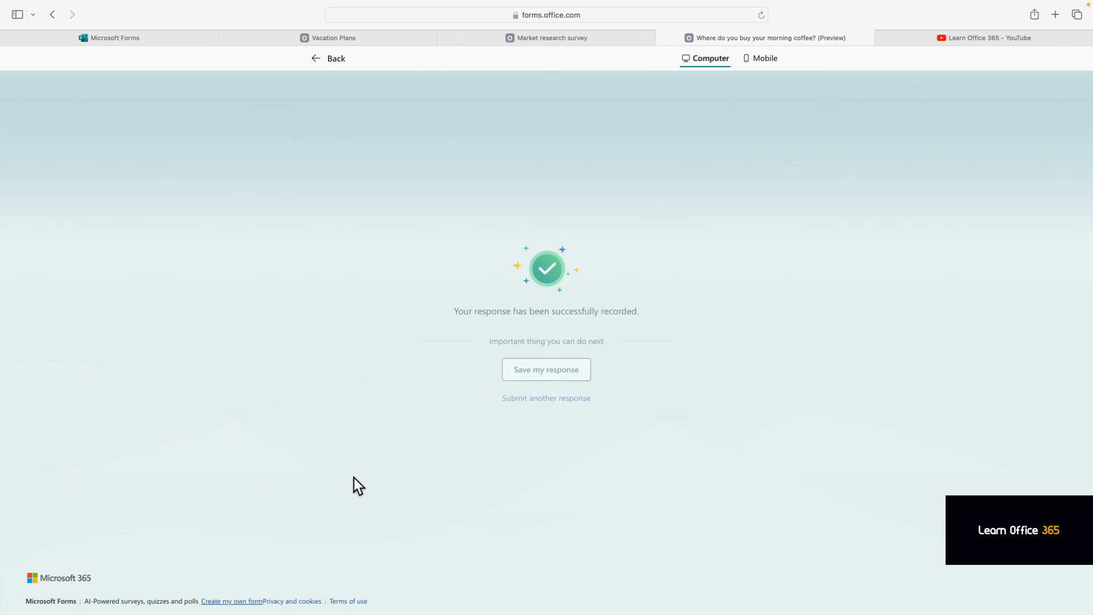